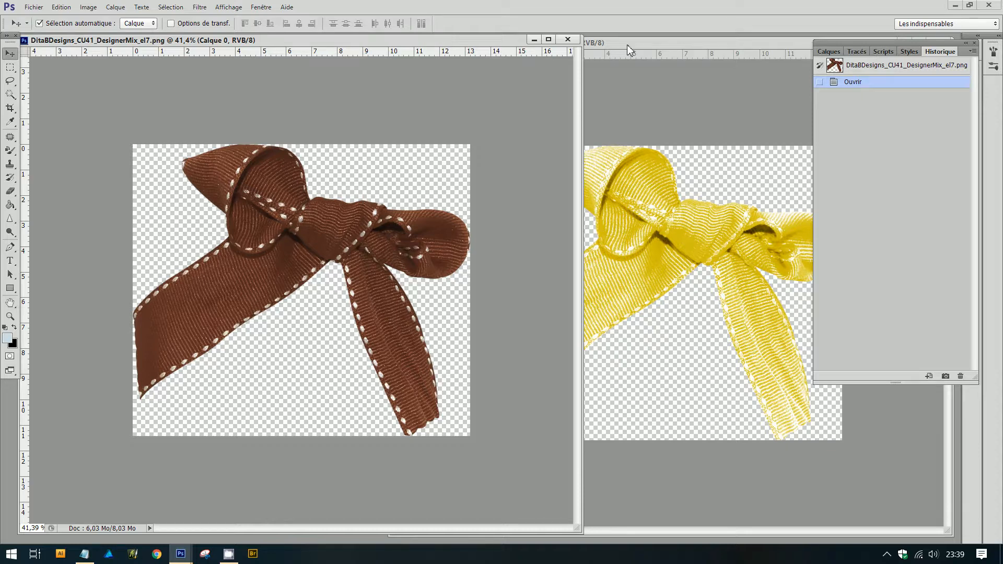
- Close the yellow bow document and reposition the brown bow's document window in the workspace
mouse_move(628, 45)
mouse_down()
mouse_move(489, 46)
mouse_move(622, 47)
mouse_up()
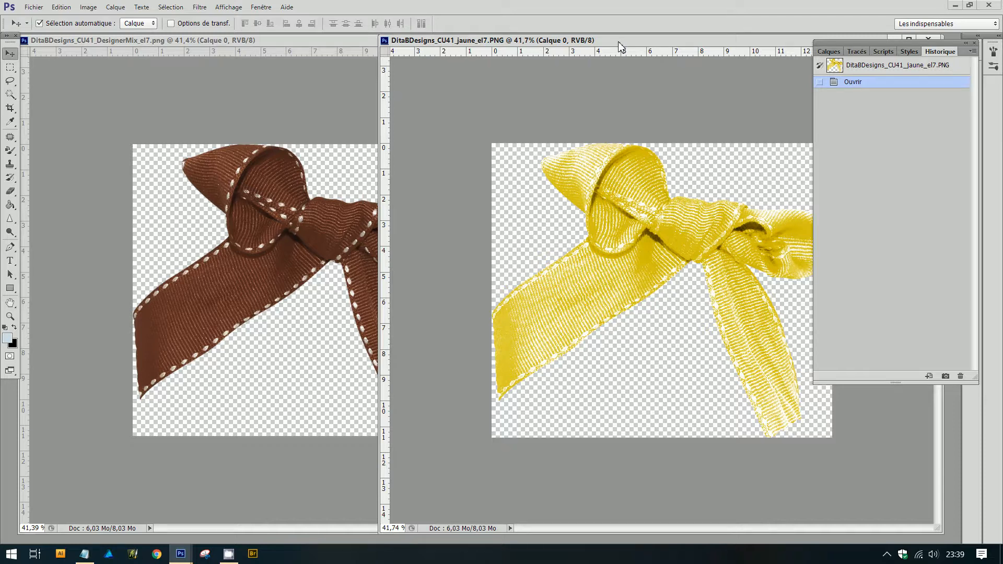
drag(621, 47, 627, 47)
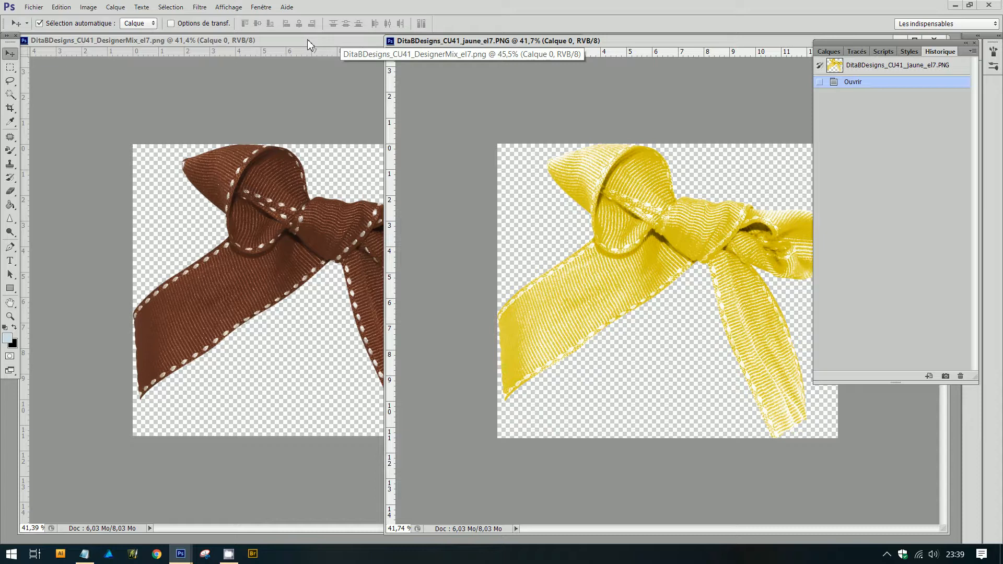
mouse_move(307, 39)
mouse_down()
mouse_move(466, 40)
mouse_move(315, 43)
mouse_up()
drag(642, 46, 473, 69)
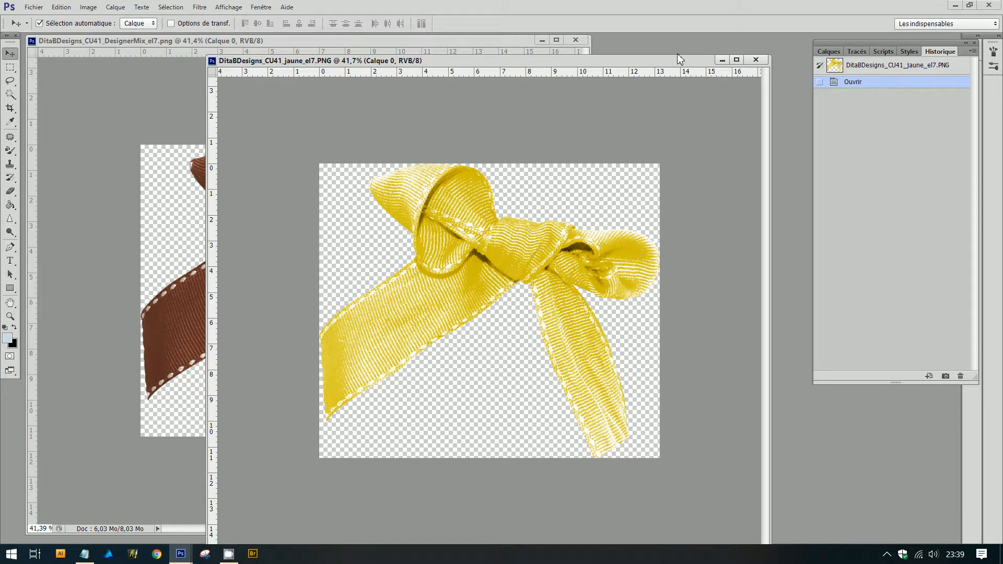
click(756, 59)
drag(463, 43, 529, 48)
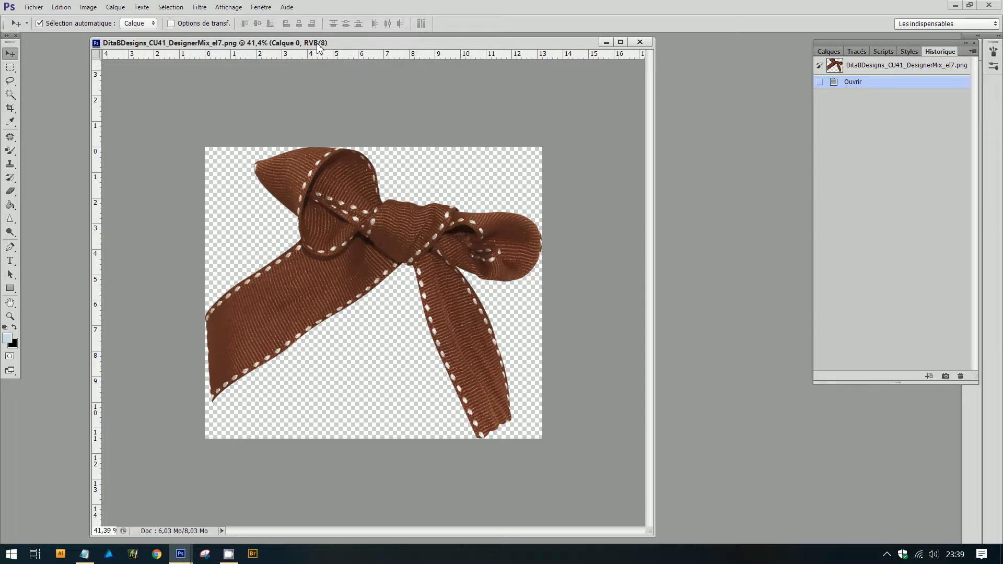
drag(320, 48, 284, 54)
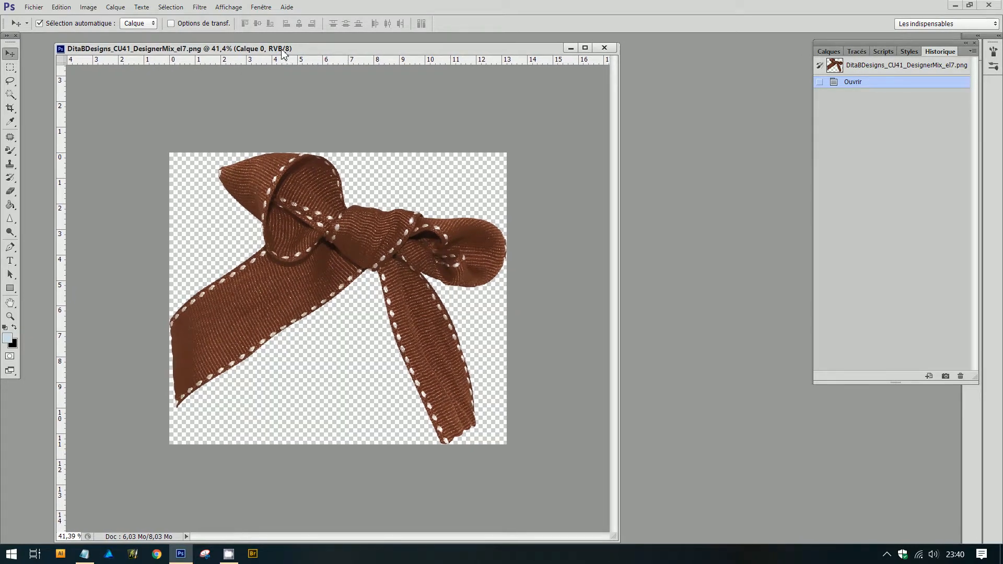
drag(285, 53, 339, 50)
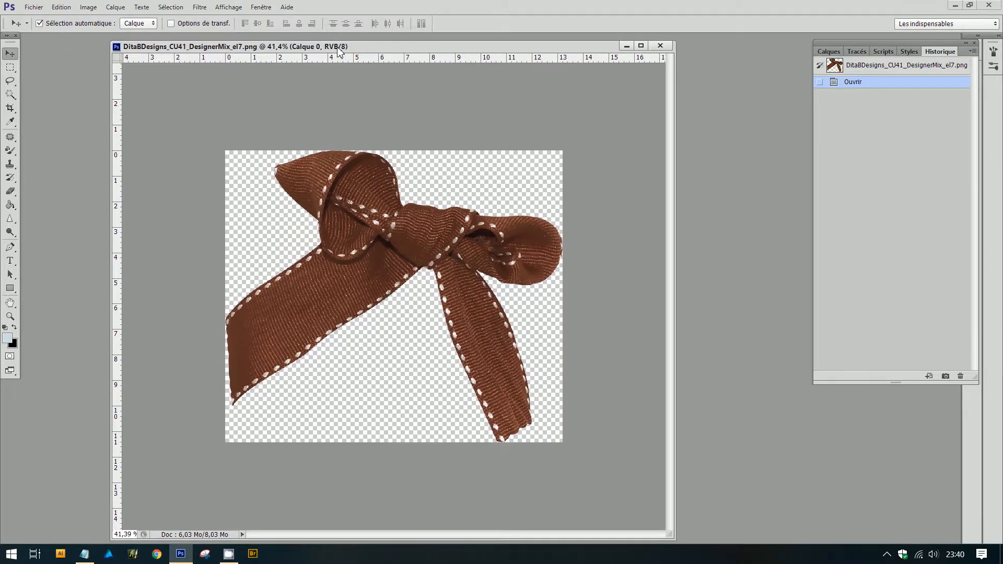
- Start a Black & White (Noir et blanc) adjustment on the brown bow with the Blanc maximal preset
click(92, 9)
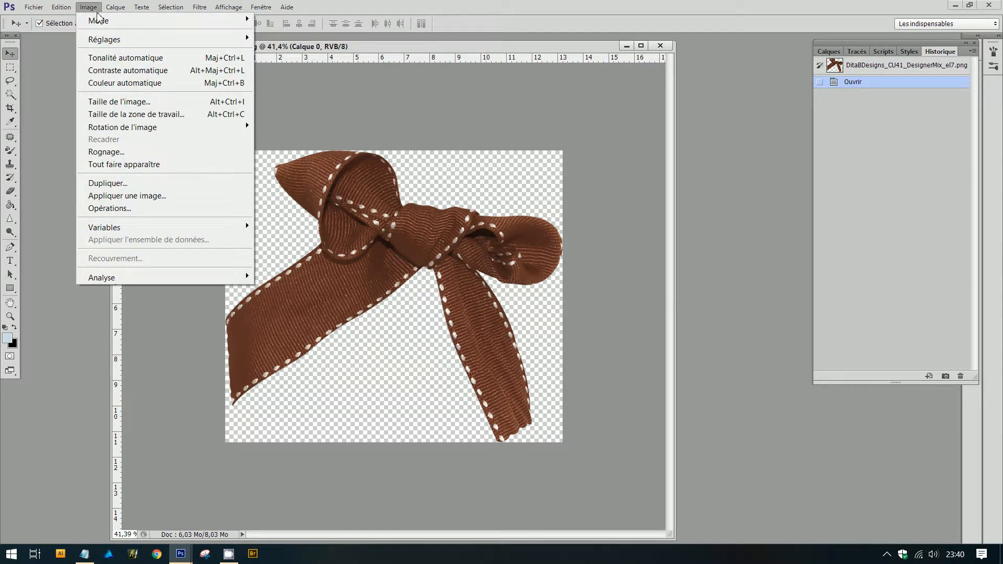
mouse_move(114, 39)
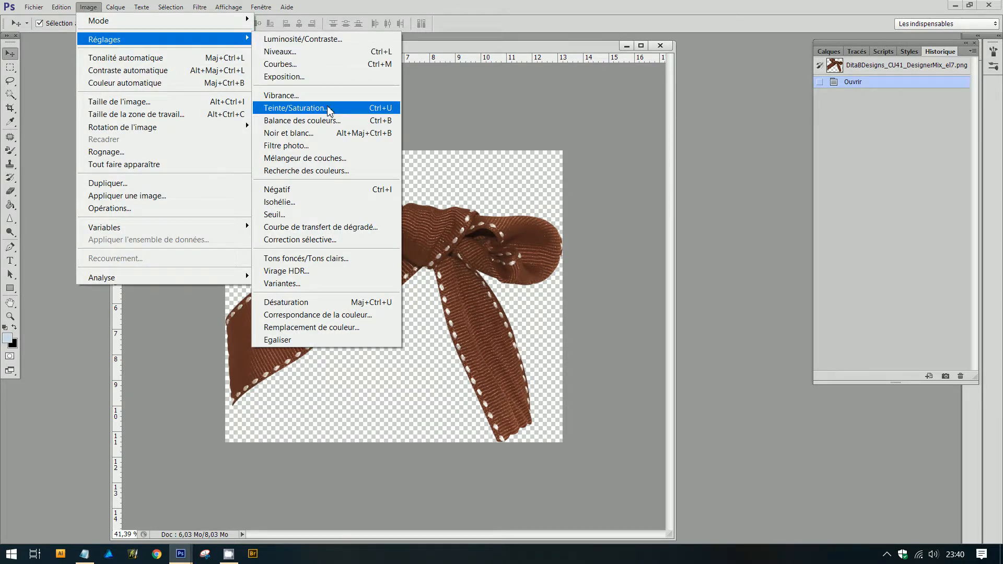
click(320, 133)
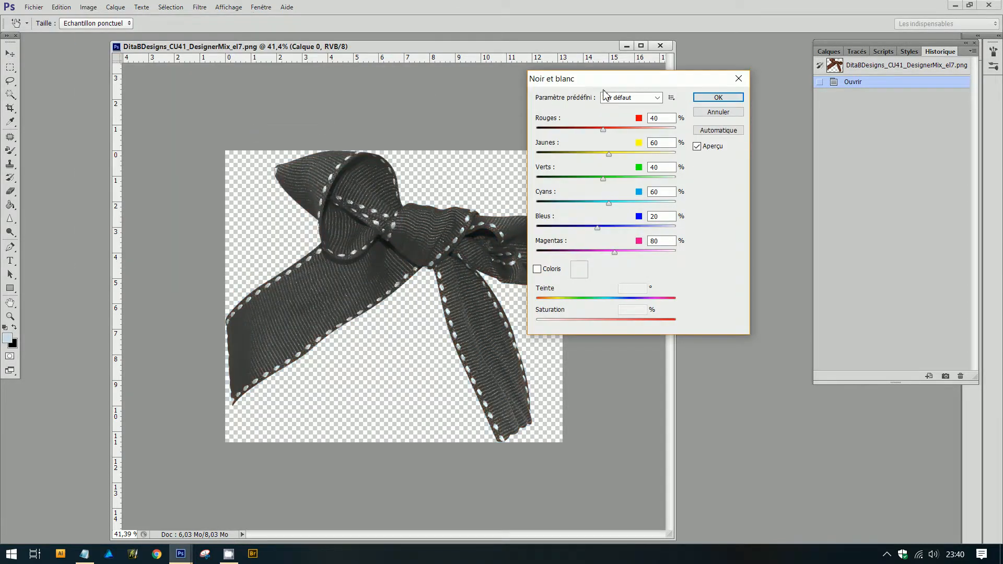
drag(628, 86, 694, 88)
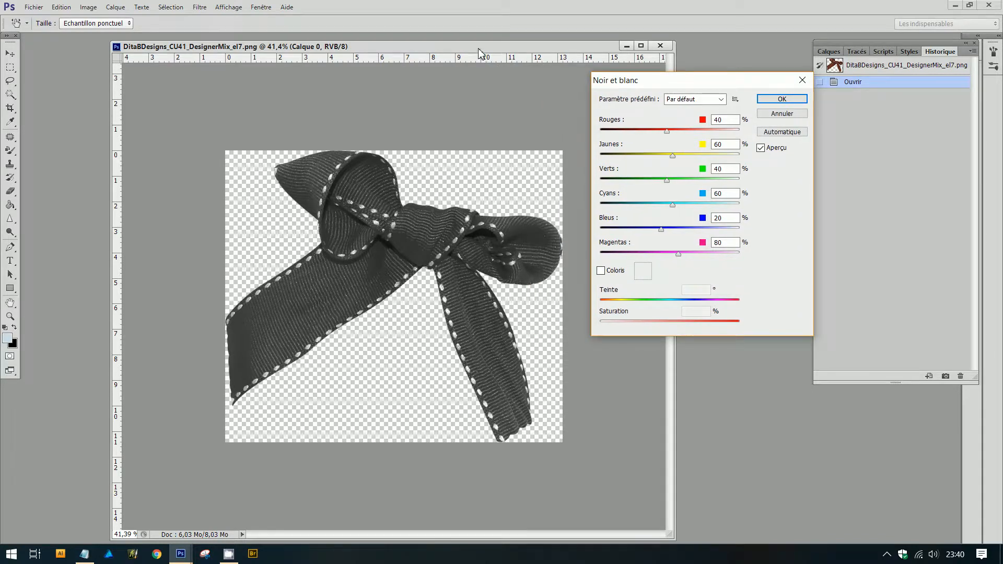
drag(478, 47, 428, 45)
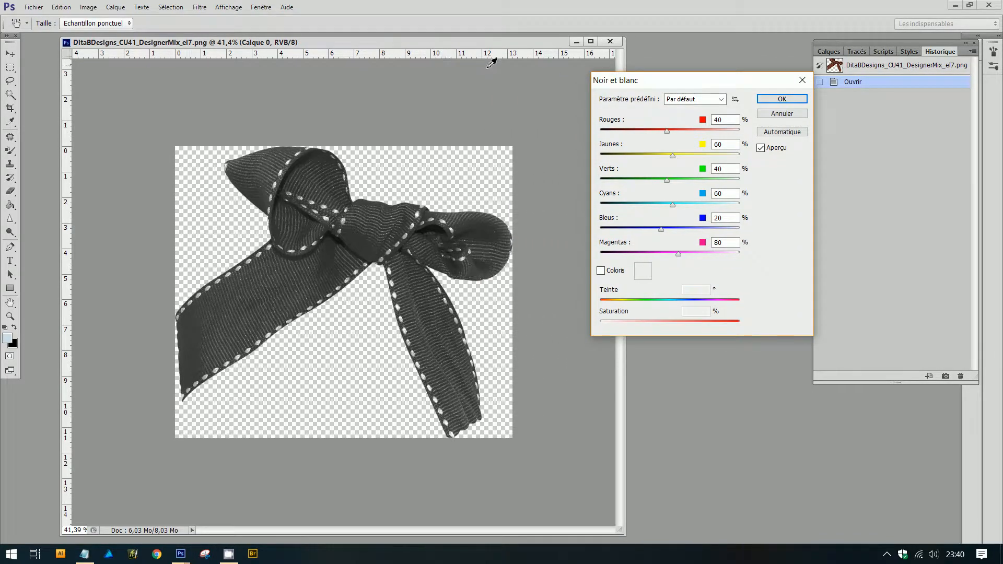
click(725, 101)
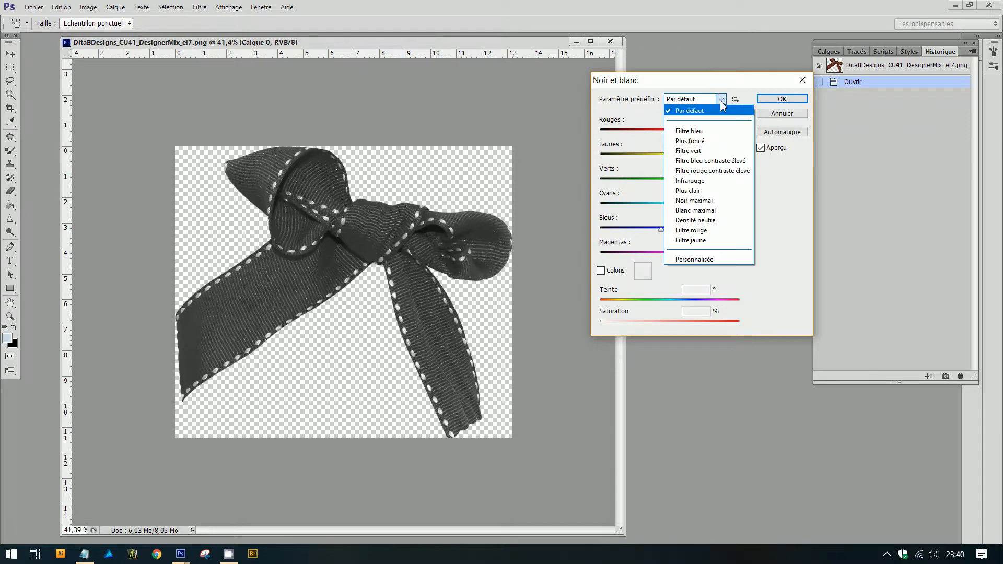
click(741, 211)
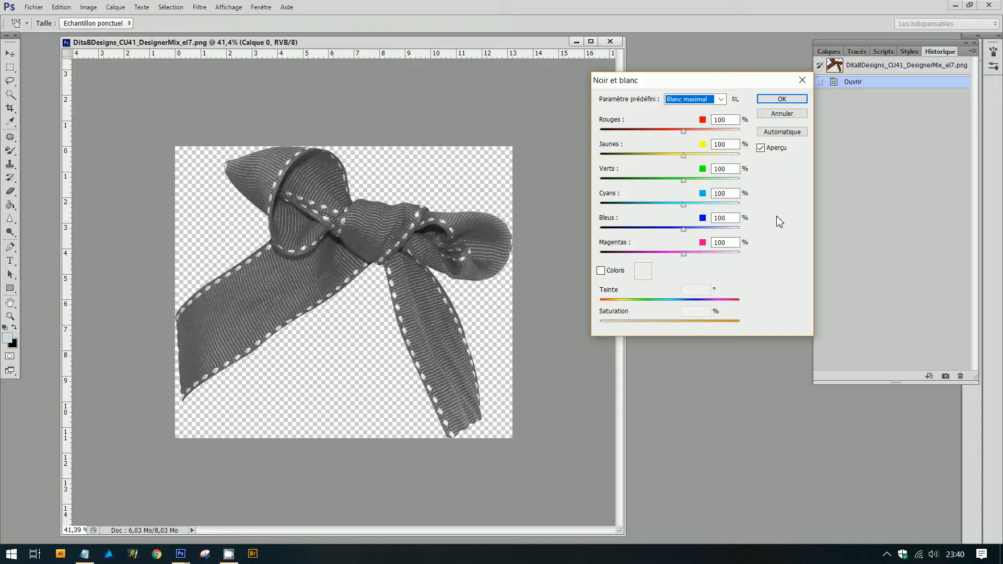
- Try tinting the grey bow with a hue of 66°, then turn the tint off
click(601, 271)
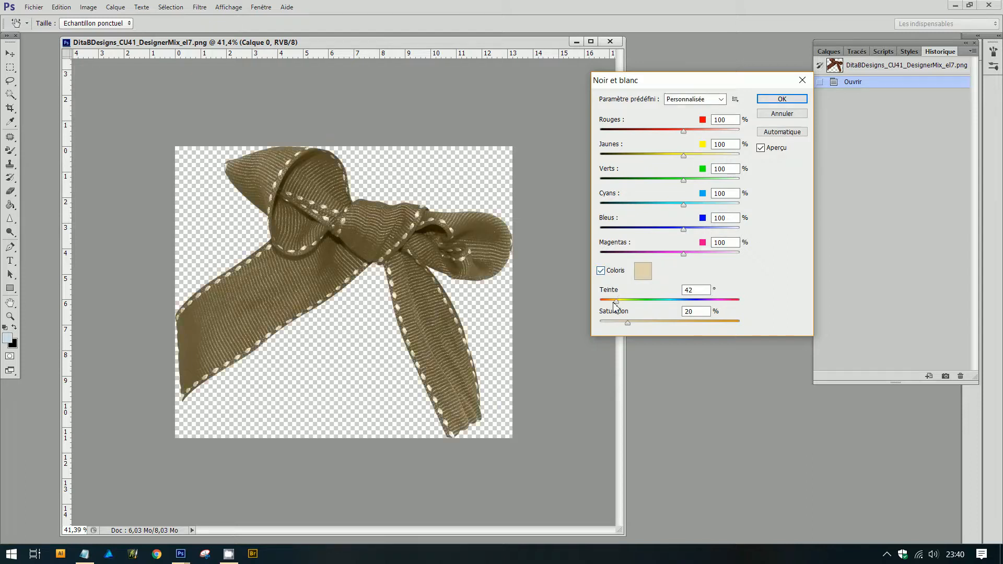
mouse_move(616, 303)
mouse_down()
mouse_move(706, 304)
mouse_move(603, 301)
mouse_move(627, 301)
mouse_up()
click(601, 271)
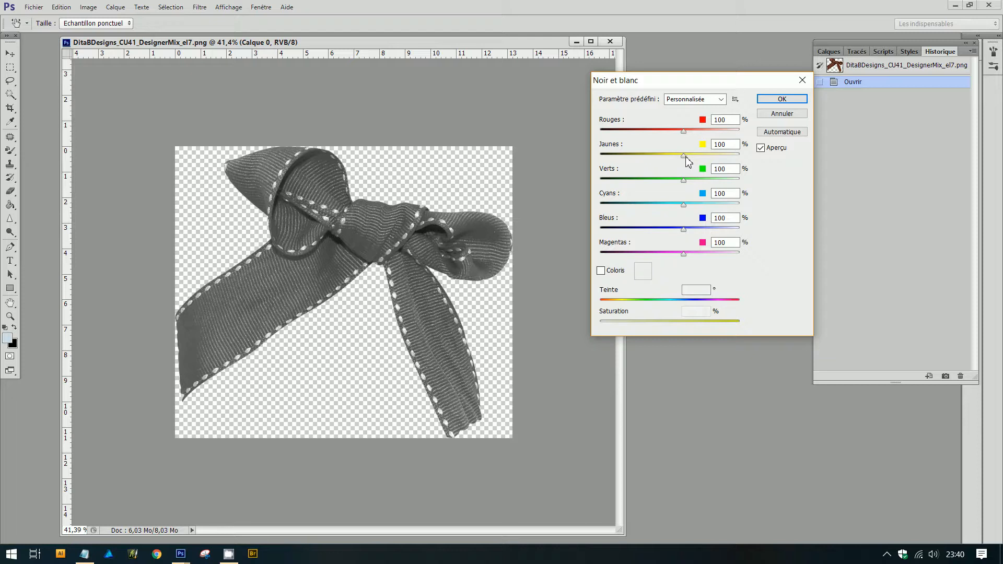
- Raise the Yellows and Reds in the Black & White adjustment to 300% each
drag(684, 160, 746, 170)
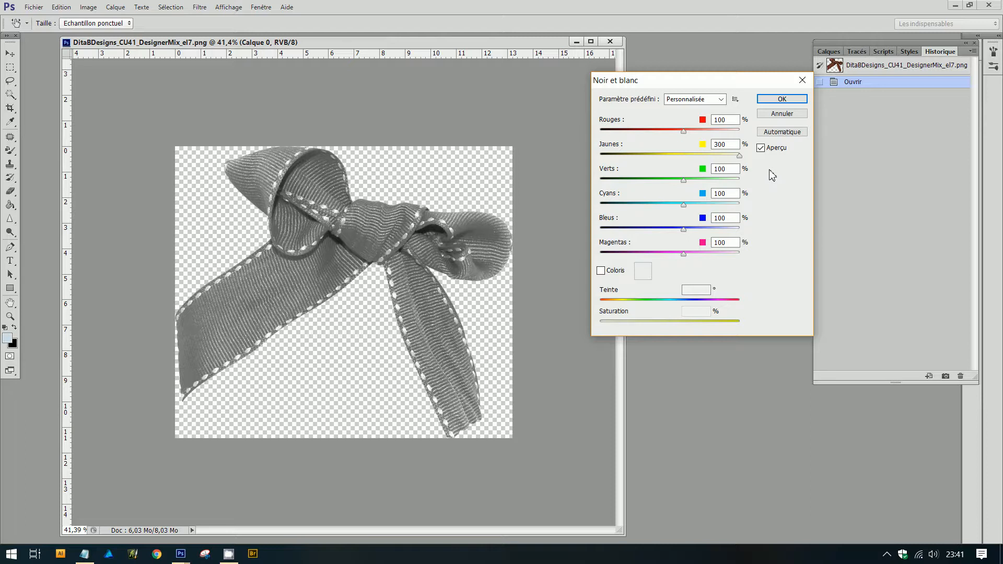
drag(773, 170, 772, 171)
drag(685, 130, 770, 139)
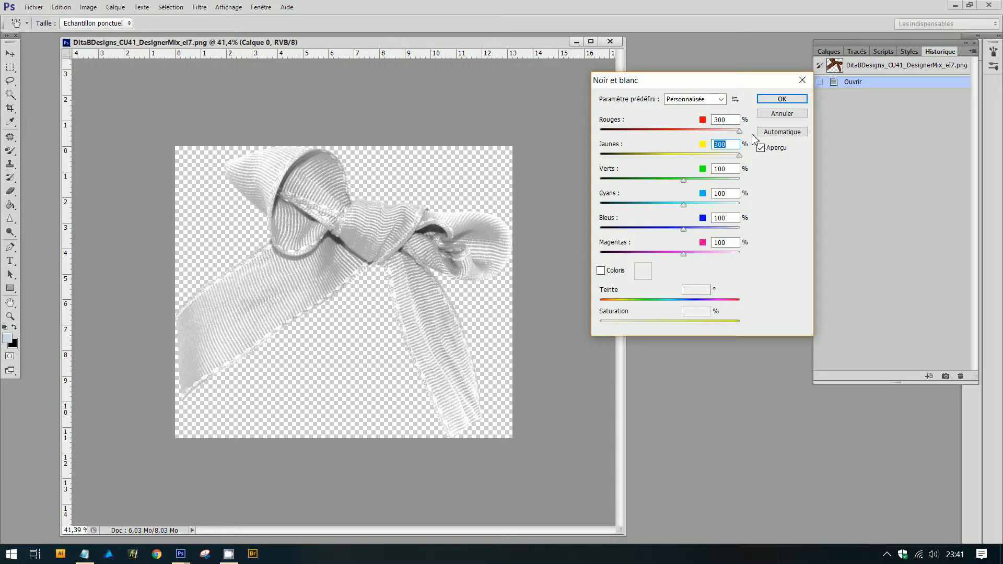
key(shift+Tab)
- Tint the bow yellow with hue 59° and saturation 61%, and apply the Black & White adjustment
click(601, 271)
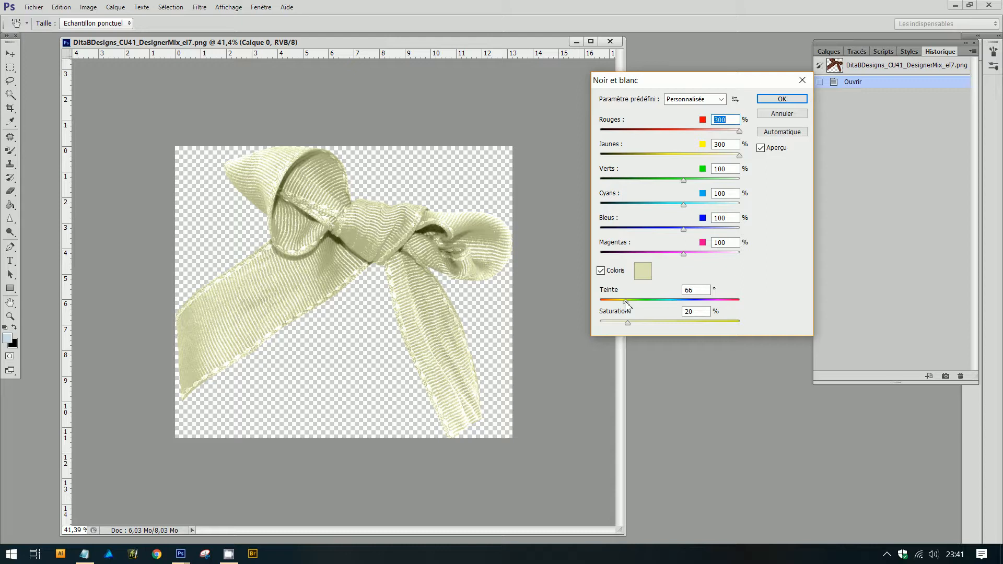
drag(626, 301, 687, 329)
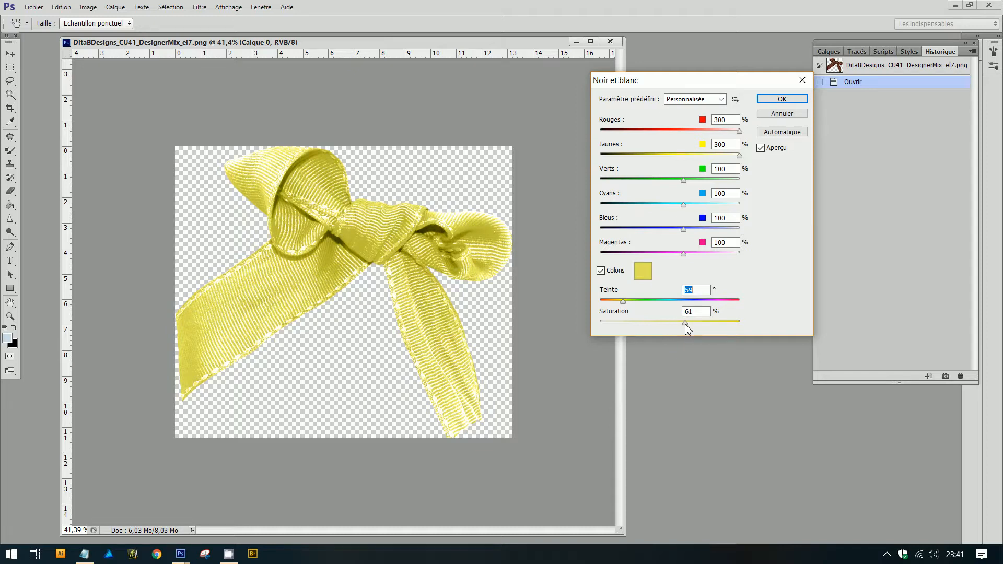
click(770, 100)
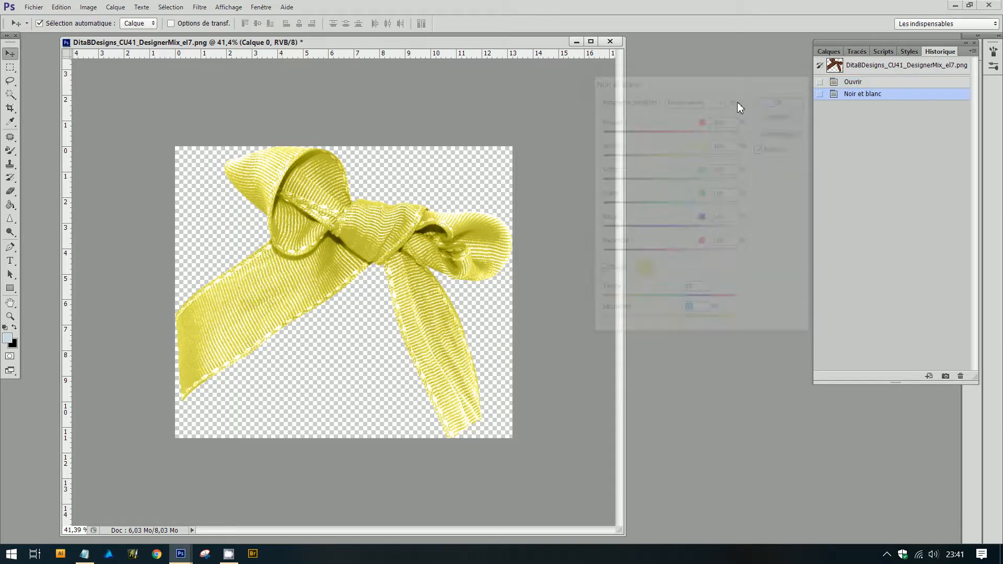
- Start a Selective Color (Correction sélective) adjustment on the yellow bow, targeting the Yellows (Jaunes)
drag(460, 45, 580, 38)
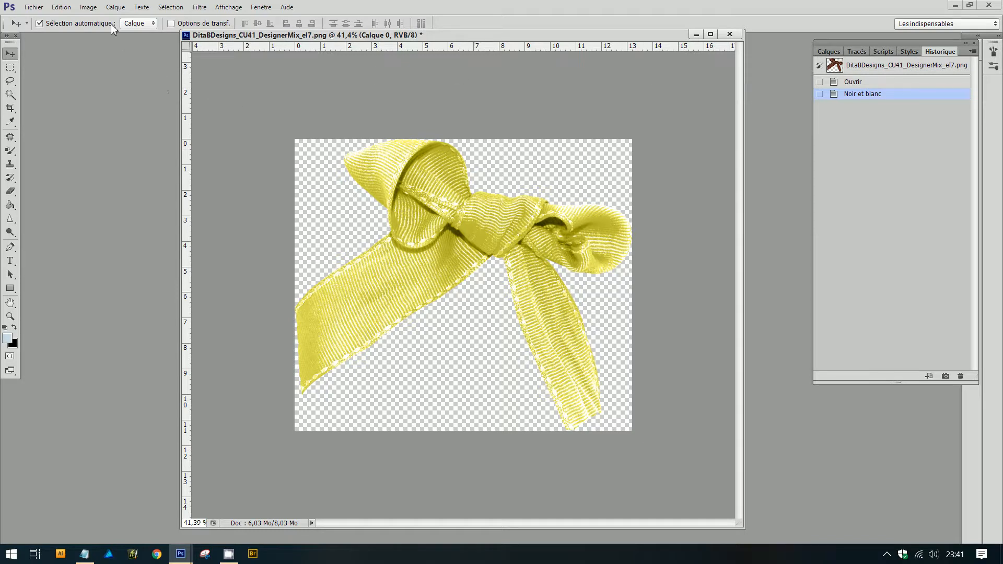
click(88, 7)
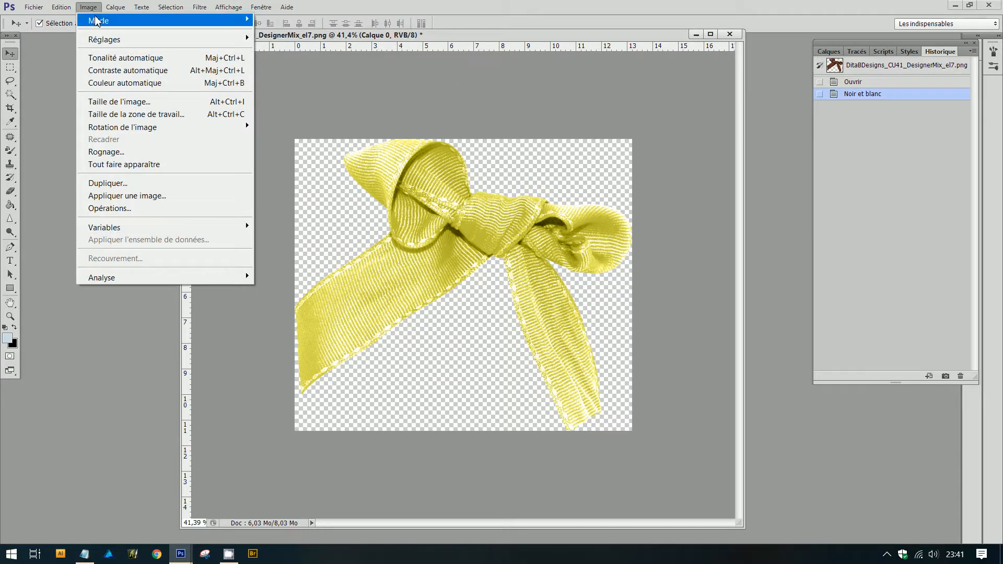
mouse_move(139, 41)
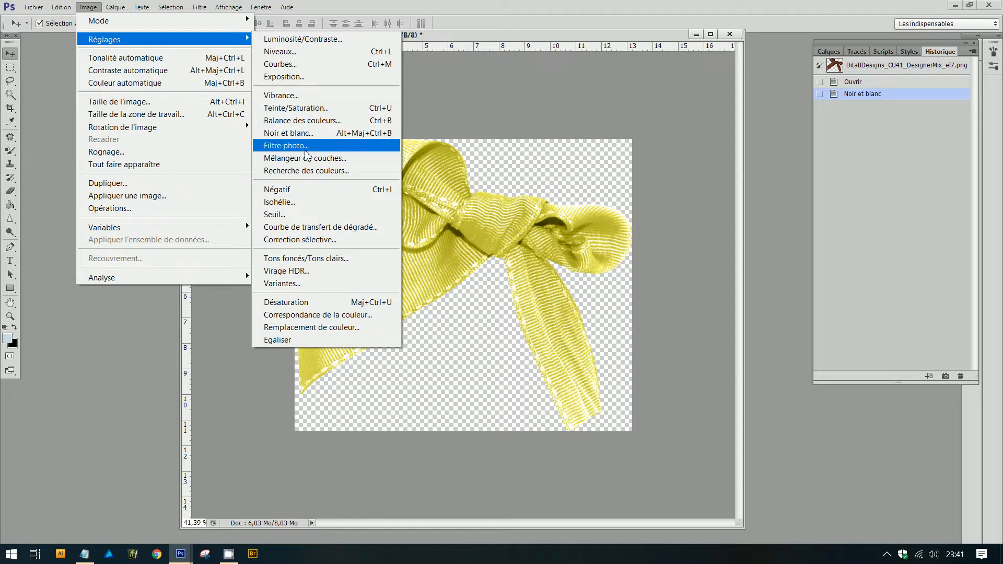
click(300, 189)
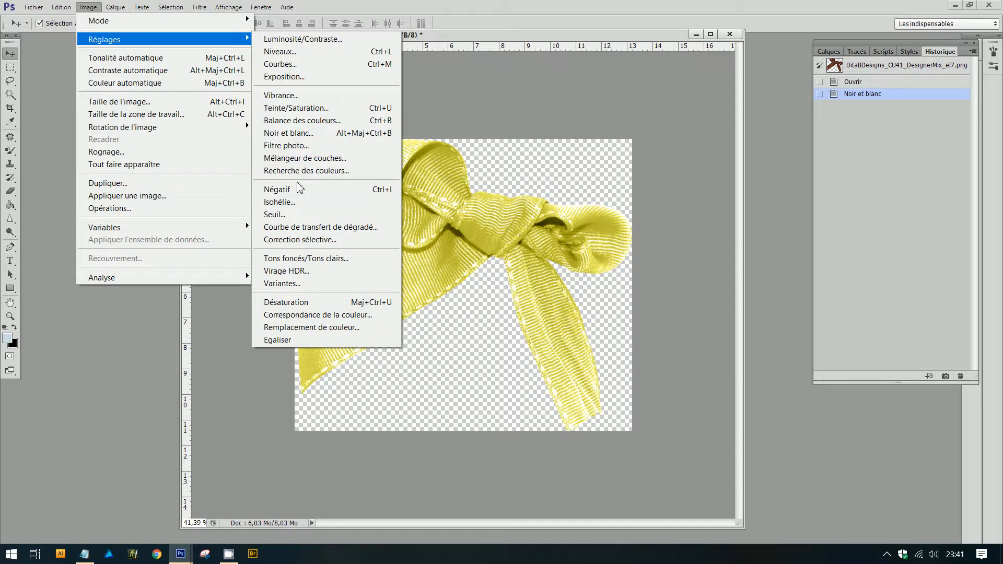
click(301, 241)
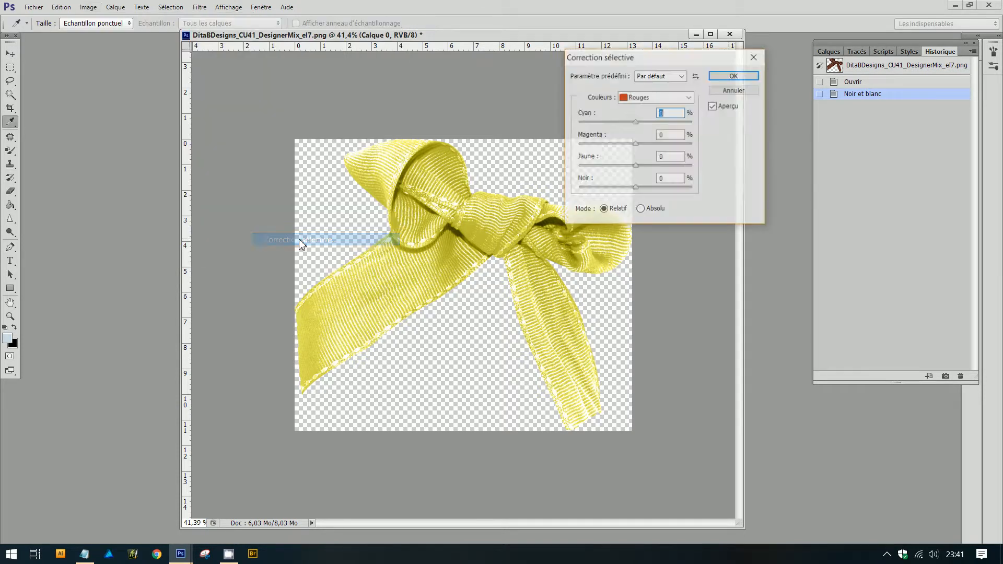
drag(661, 60, 798, 114)
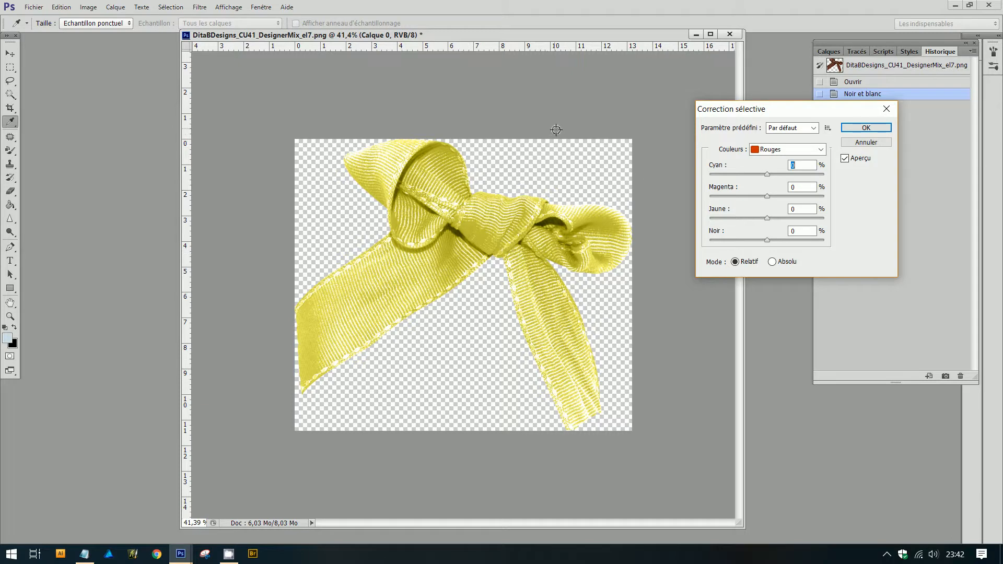
click(821, 152)
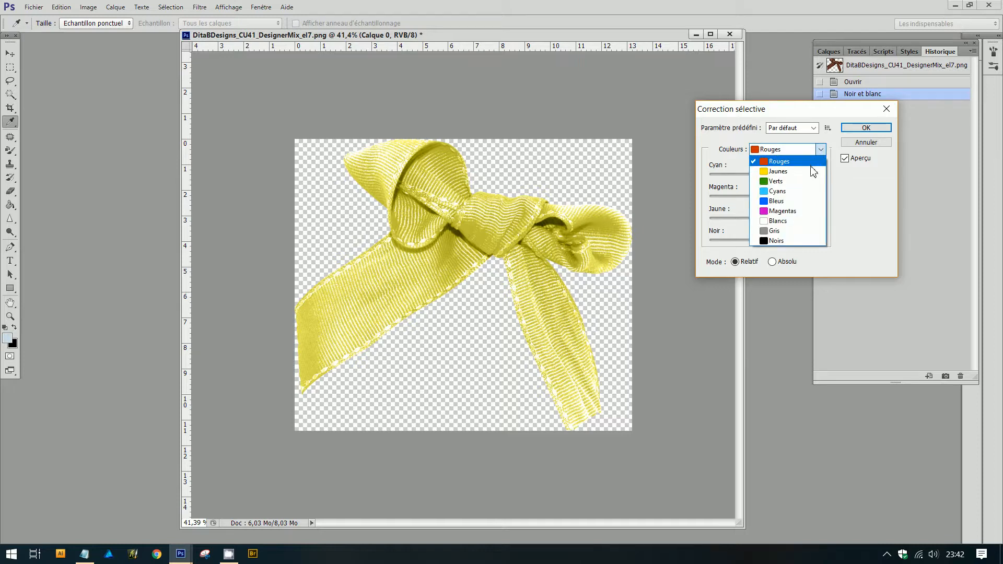
click(808, 173)
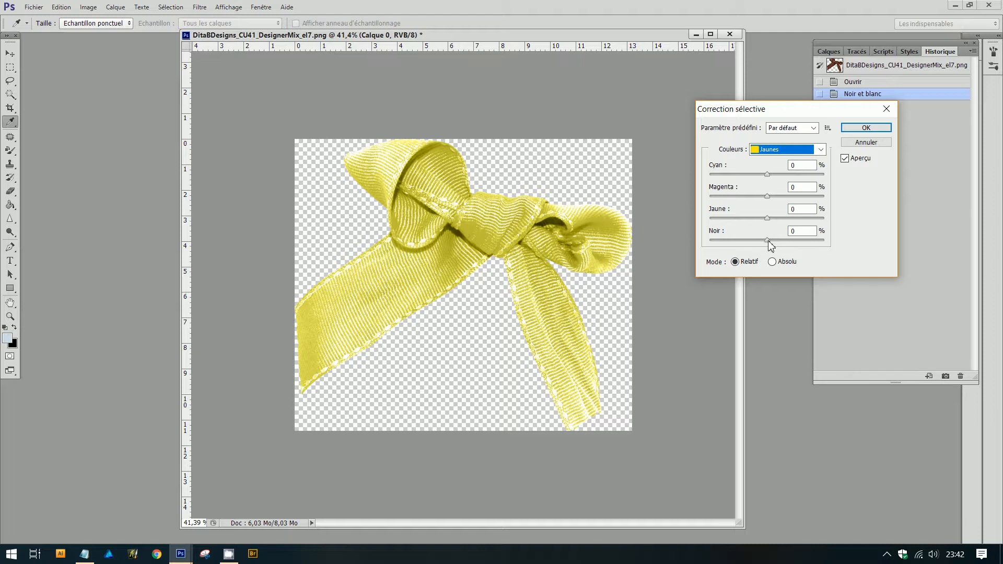
- Set the Yellows to cyan +60%, magenta -25%, yellow +41% and black +3%, and apply the Selective Color correction
drag(767, 240, 825, 218)
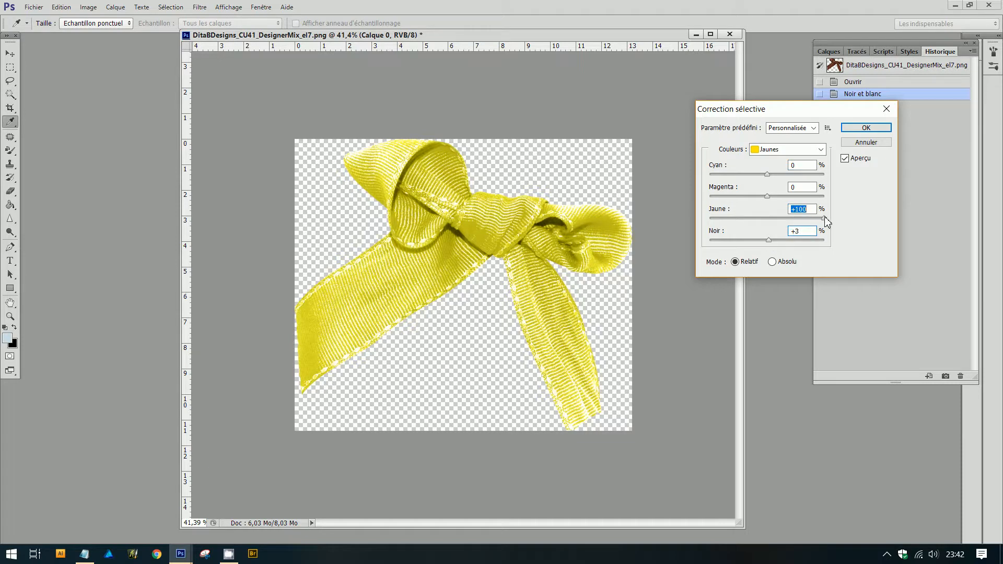
drag(764, 200, 783, 228)
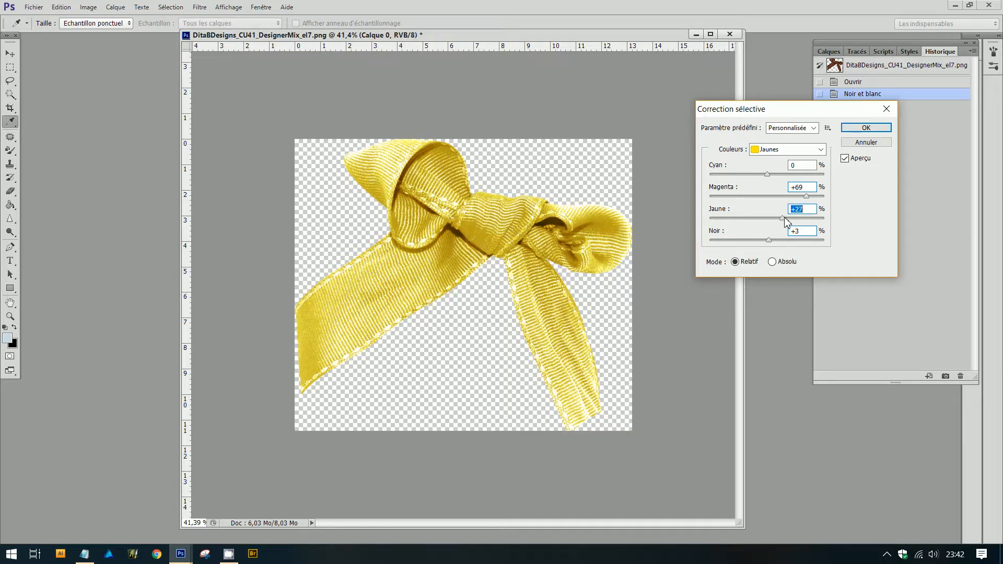
mouse_move(767, 176)
mouse_down()
mouse_move(730, 178)
mouse_move(782, 176)
mouse_up()
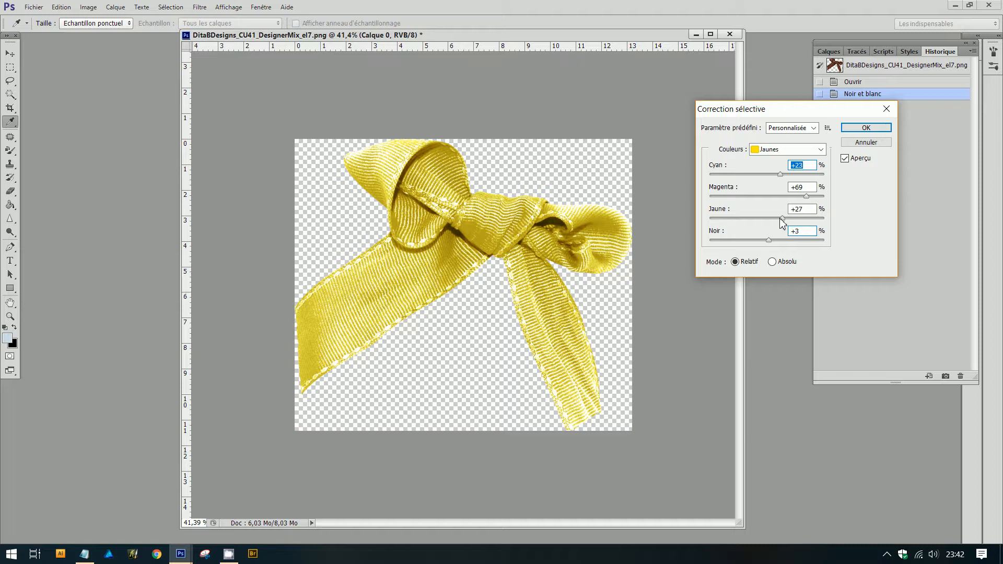
mouse_move(781, 218)
mouse_down()
mouse_move(749, 217)
mouse_move(791, 218)
mouse_up()
drag(808, 200, 803, 177)
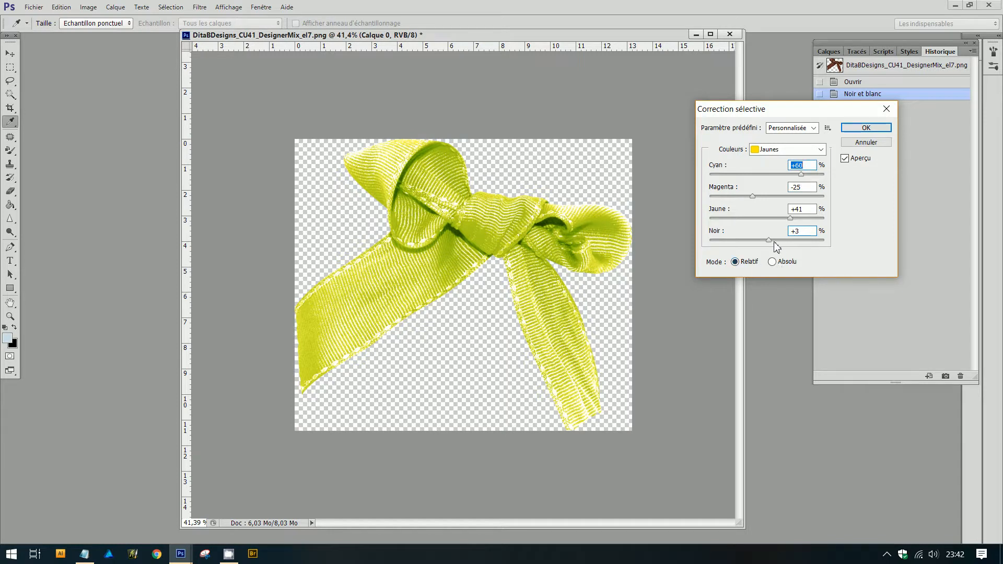
click(865, 129)
key(v)
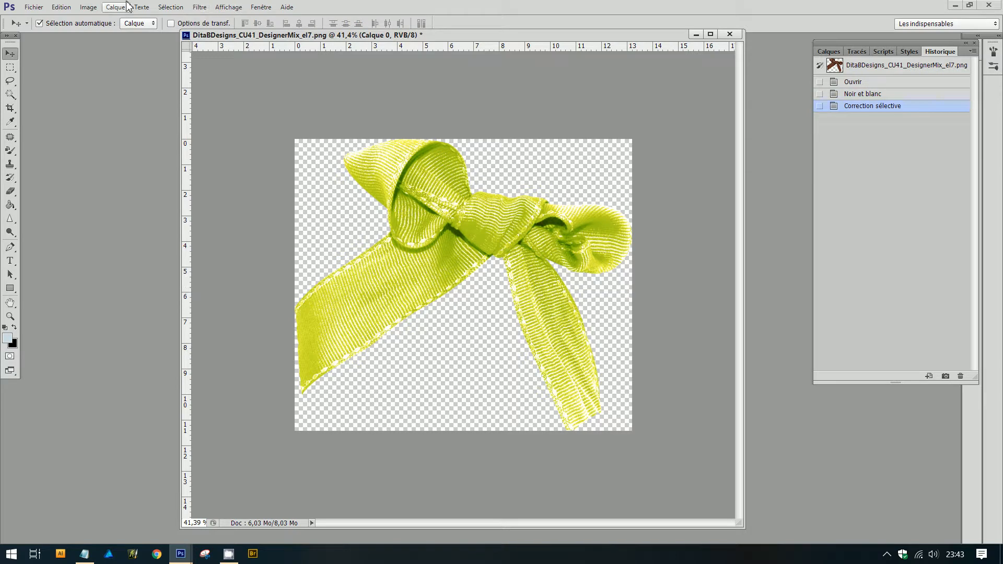
- Start another Selective Color correction and set the Greens (Verts) to cyan -95%, magenta +90%, yellow +25% and black -16%
click(89, 7)
mouse_move(107, 41)
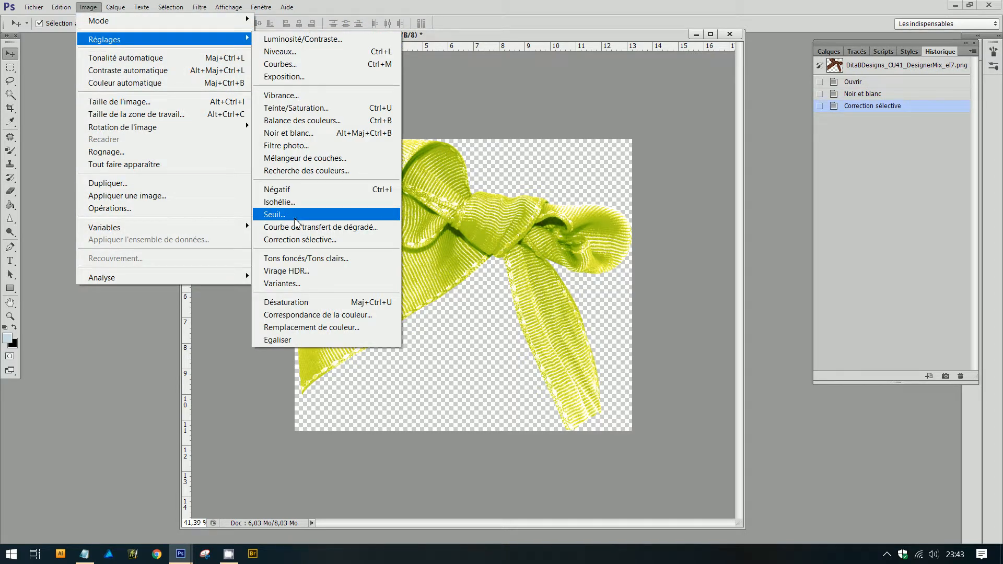
click(300, 240)
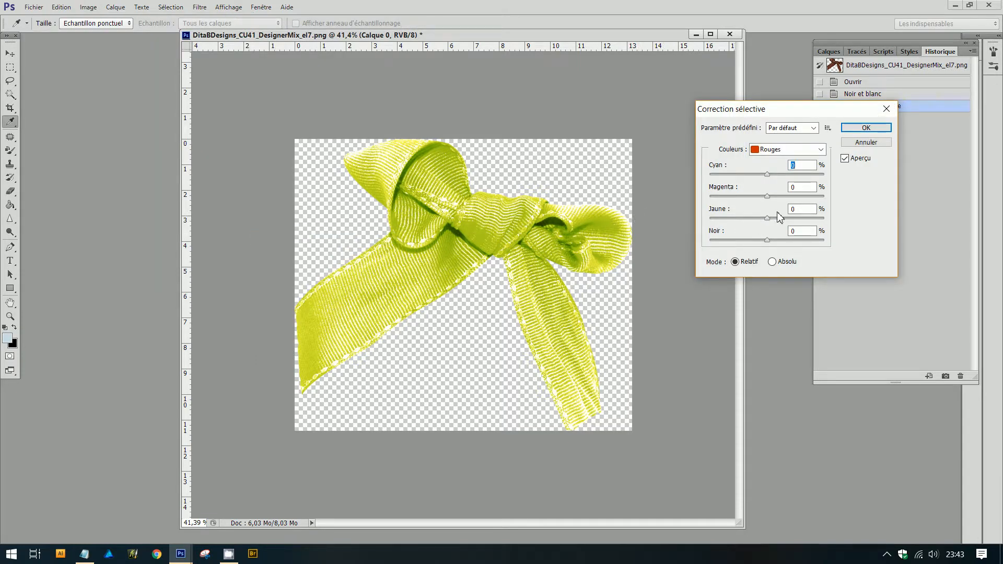
click(808, 150)
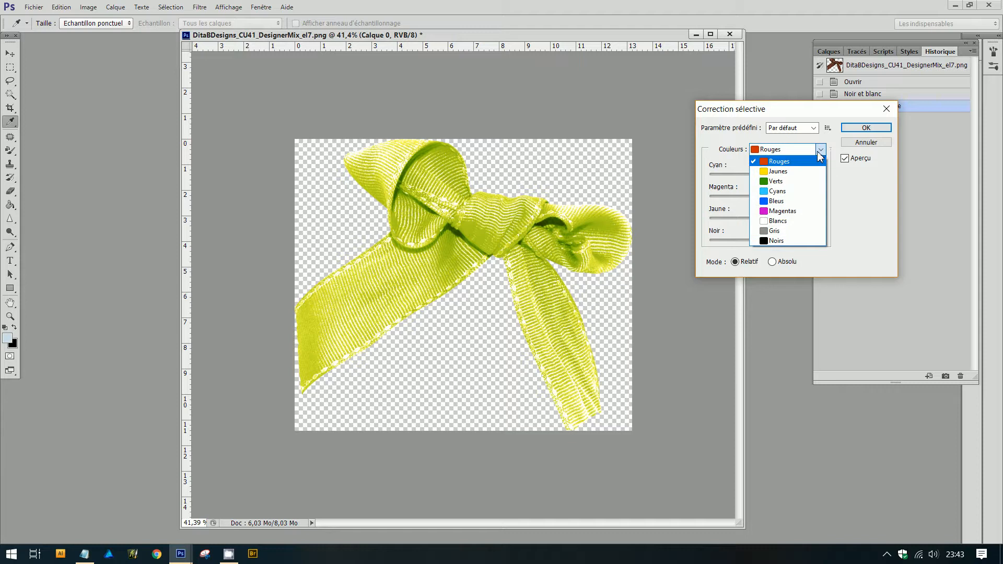
click(802, 181)
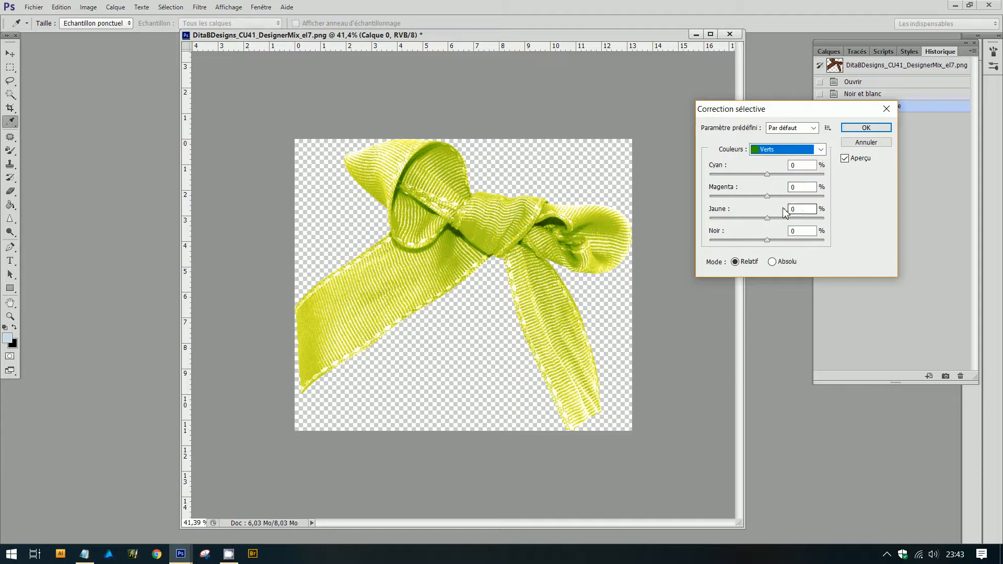
mouse_move(767, 218)
mouse_down()
mouse_move(826, 220)
mouse_move(765, 228)
mouse_up()
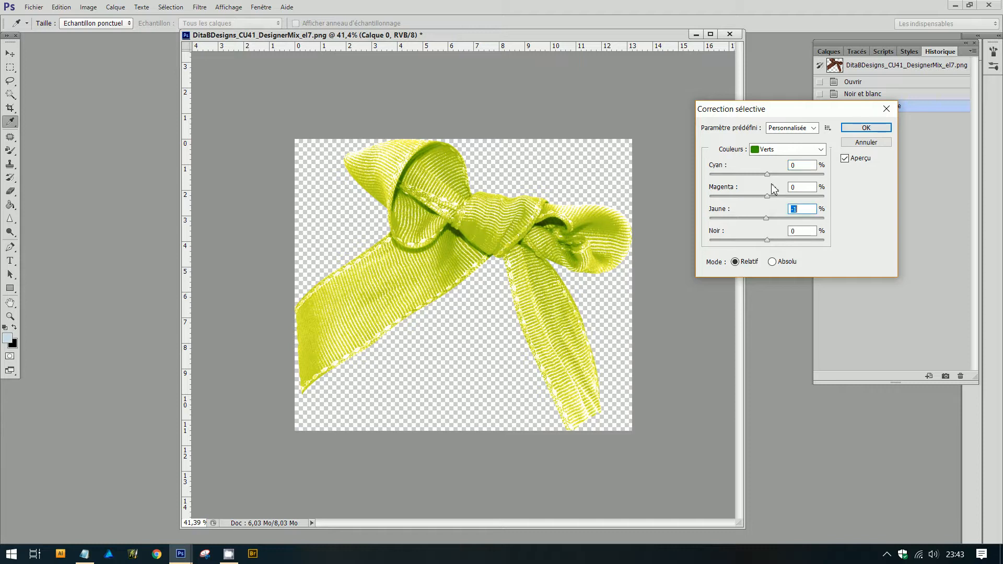
drag(769, 178, 712, 180)
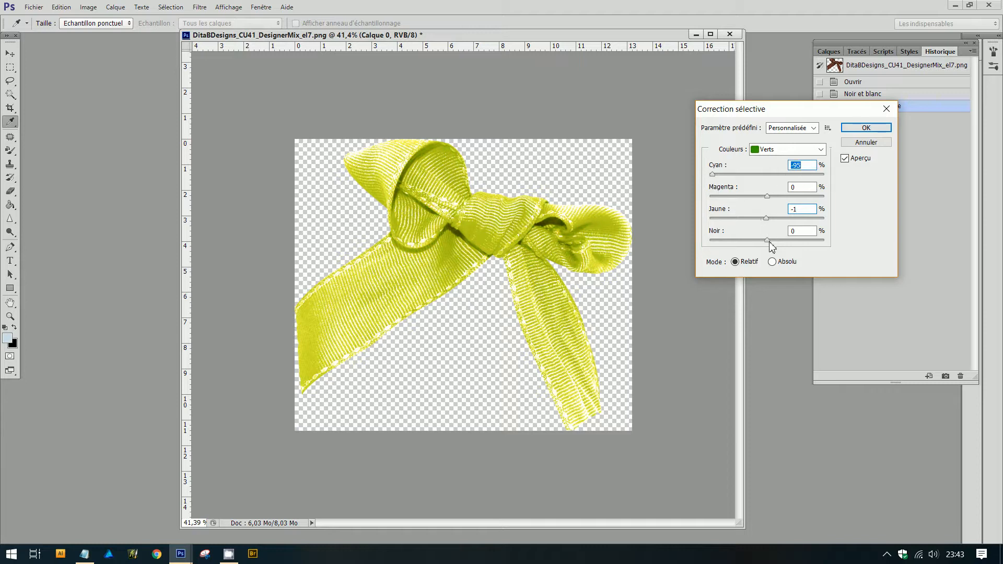
drag(767, 240, 819, 197)
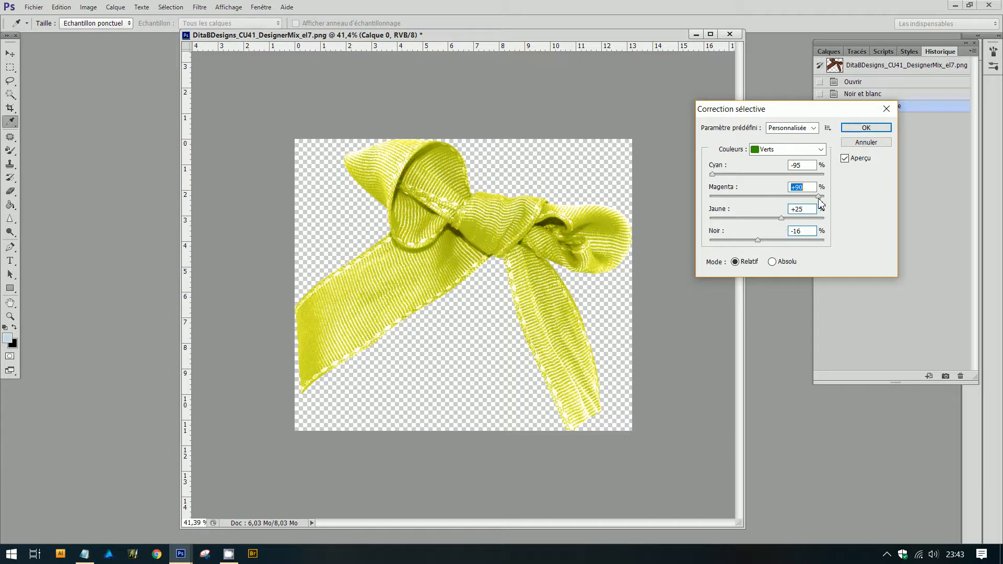
- Set the Yellows (Jaunes) to yellow +70% and black about -54%, raise their magenta, and apply the Selective Color correction
click(820, 149)
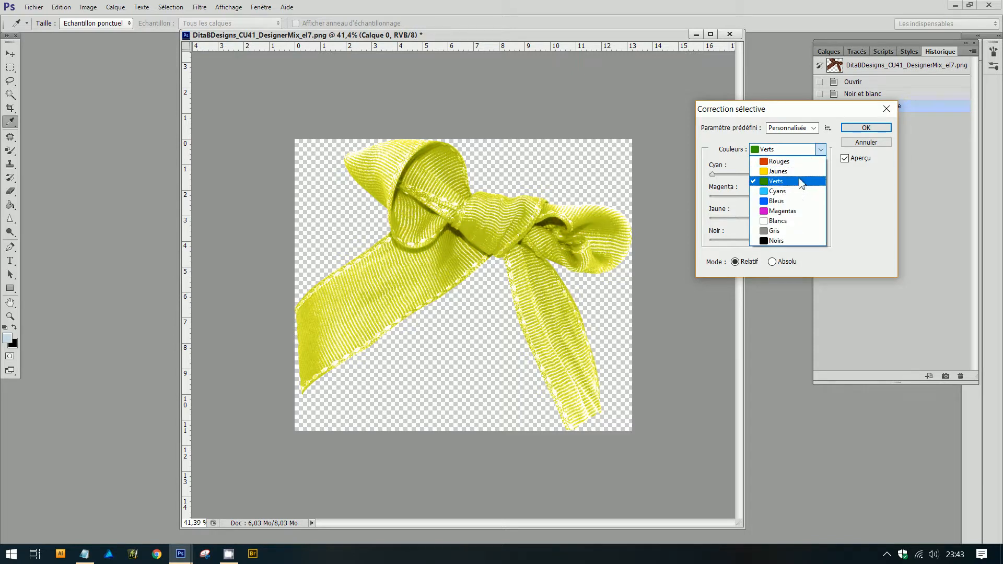
click(778, 171)
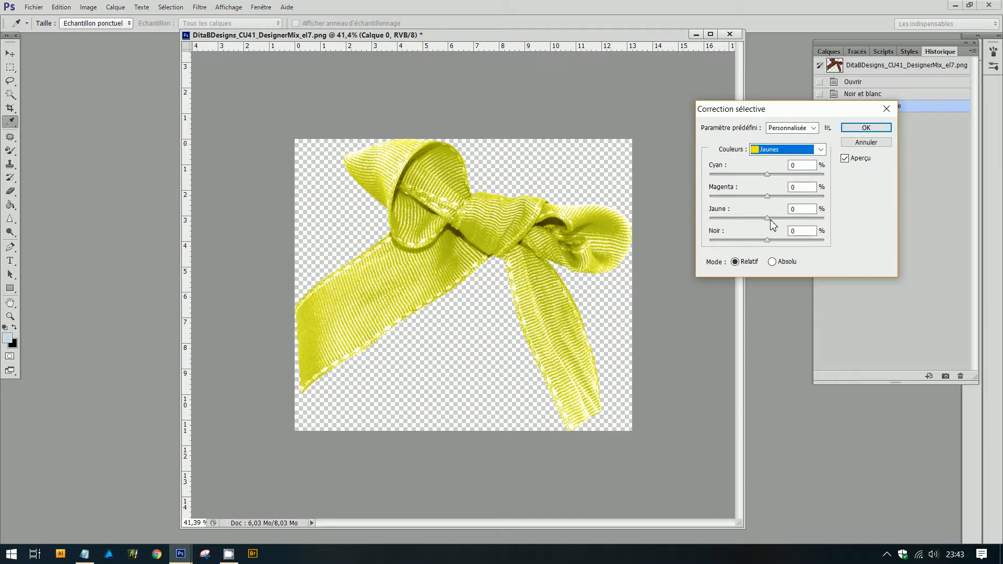
drag(771, 220, 731, 242)
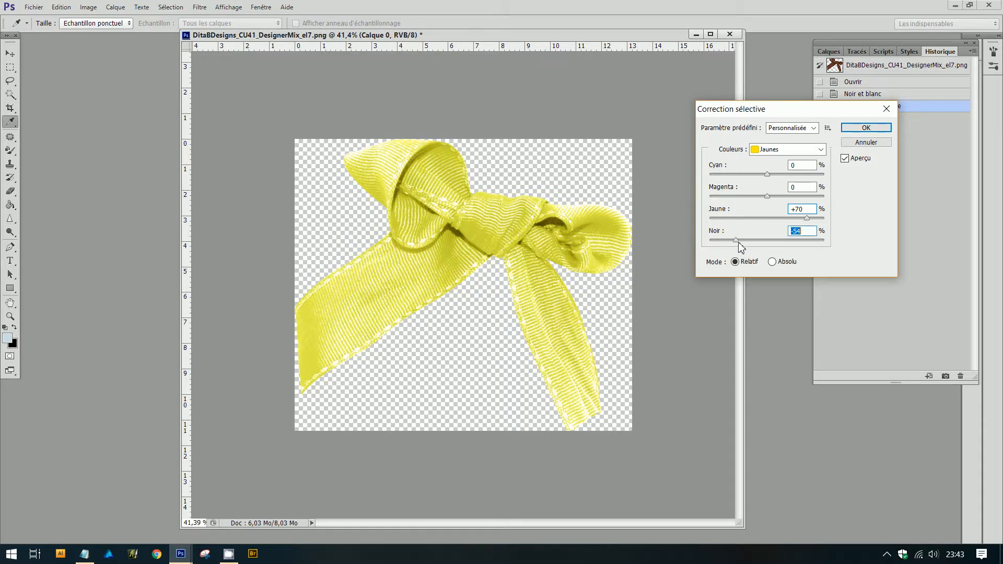
drag(767, 194, 803, 200)
click(866, 128)
key(v)
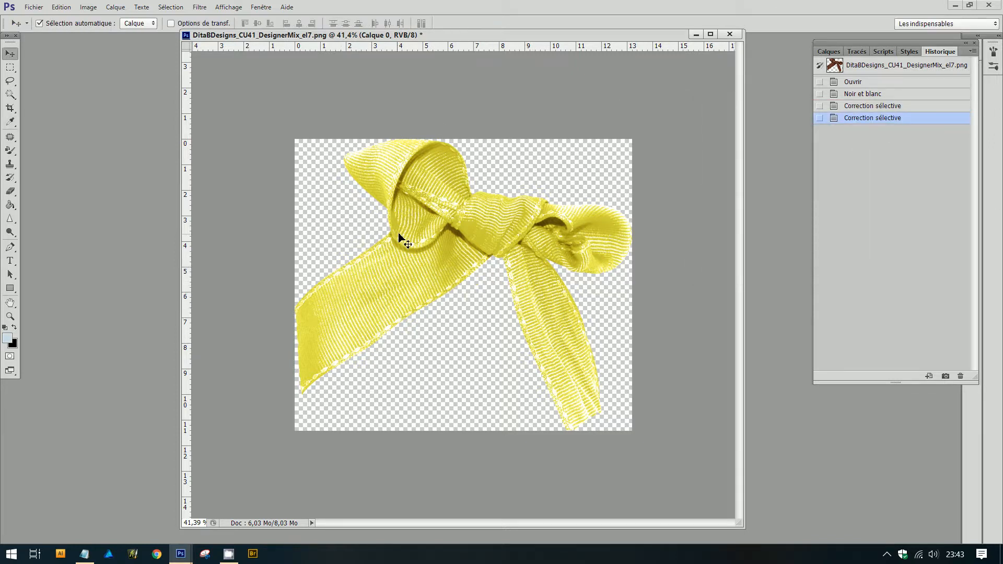
- Apply a further Selective Color correction to the Whites (Blancs) with black -100% and yellow lowered to its minimum
click(88, 7)
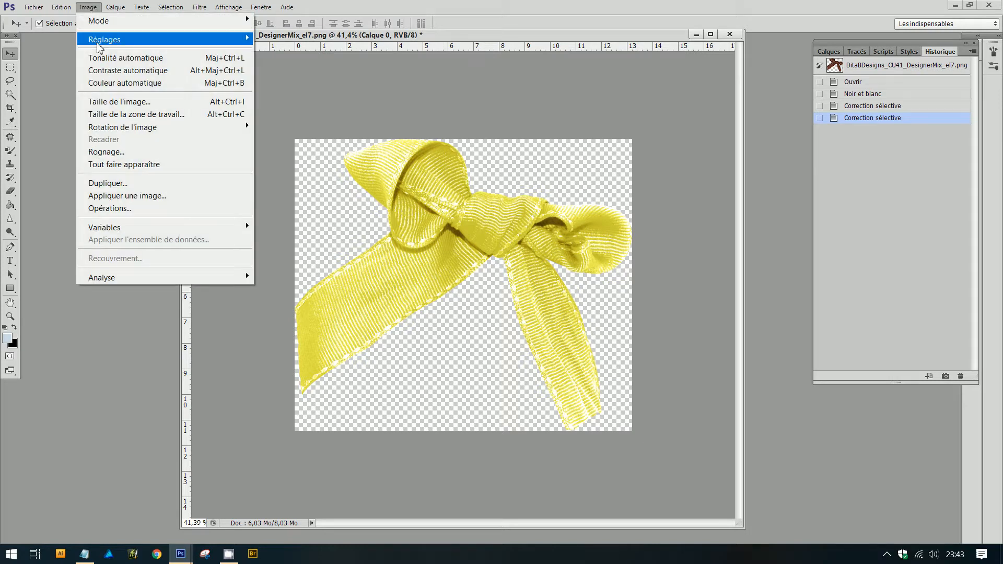
mouse_move(99, 46)
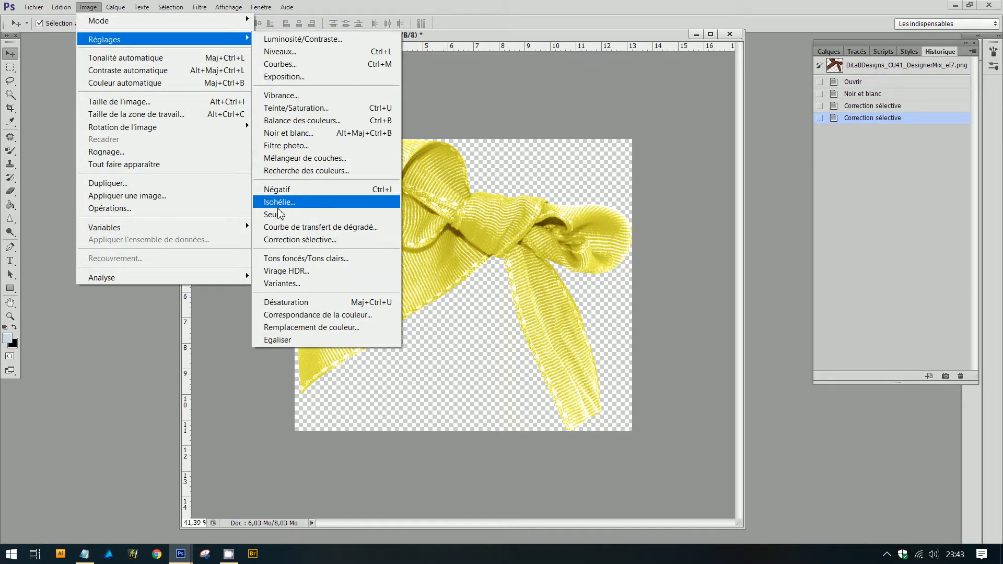
click(300, 239)
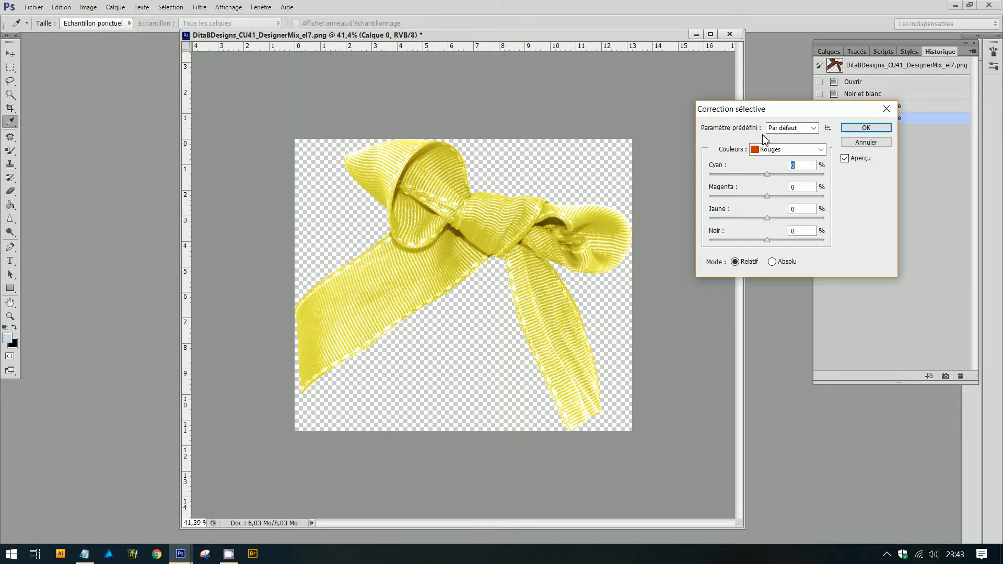
click(823, 146)
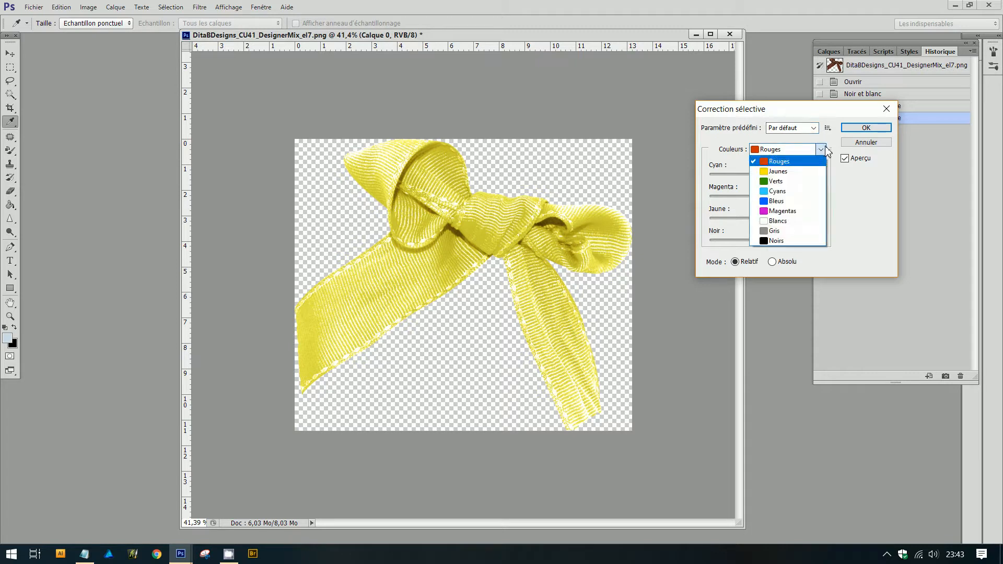
click(799, 229)
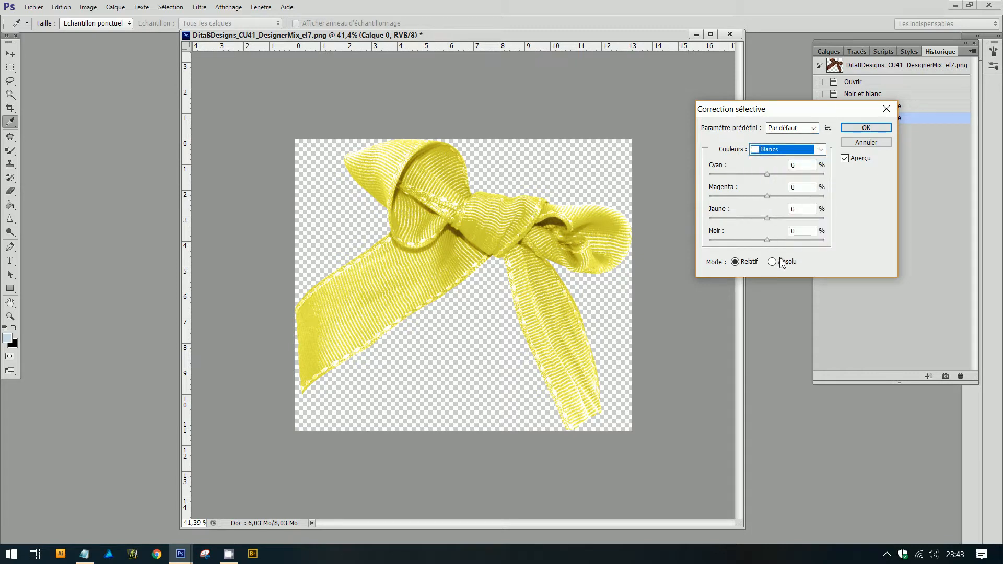
drag(767, 240, 691, 244)
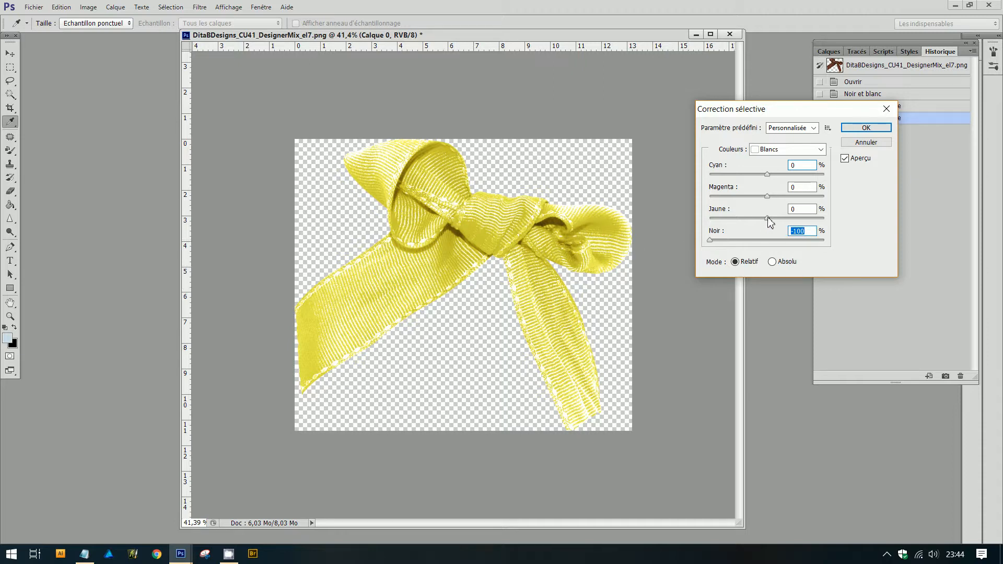
drag(768, 219, 685, 224)
click(851, 129)
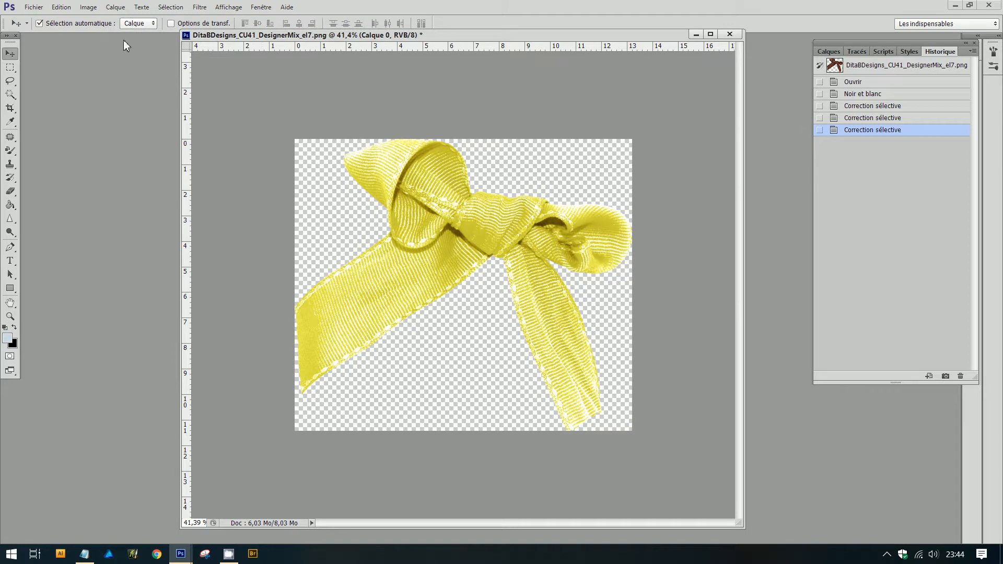
- Apply one more Selective Color correction to the Whites (Blancs) with black -81% and yellow -100%
click(89, 7)
mouse_move(110, 39)
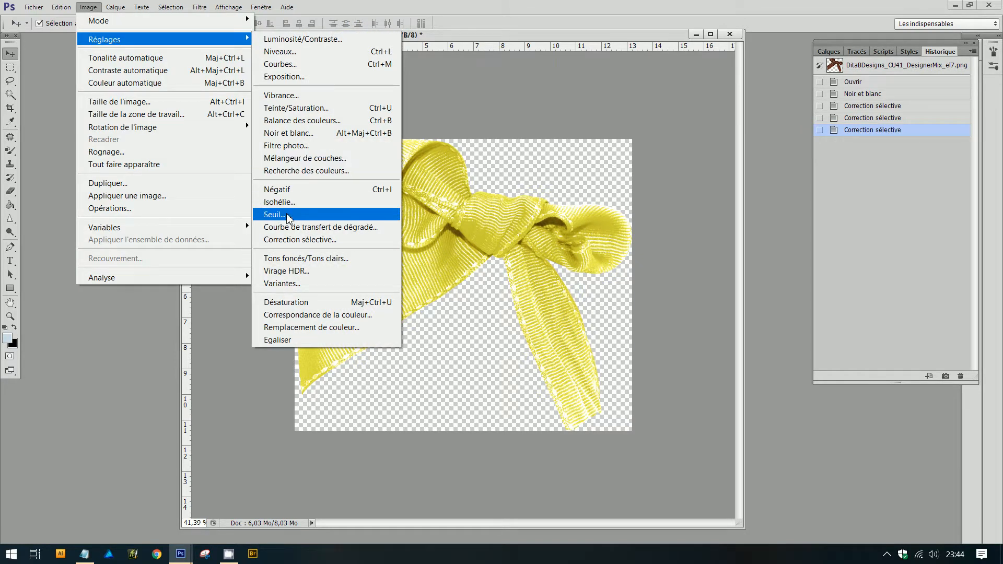
click(295, 239)
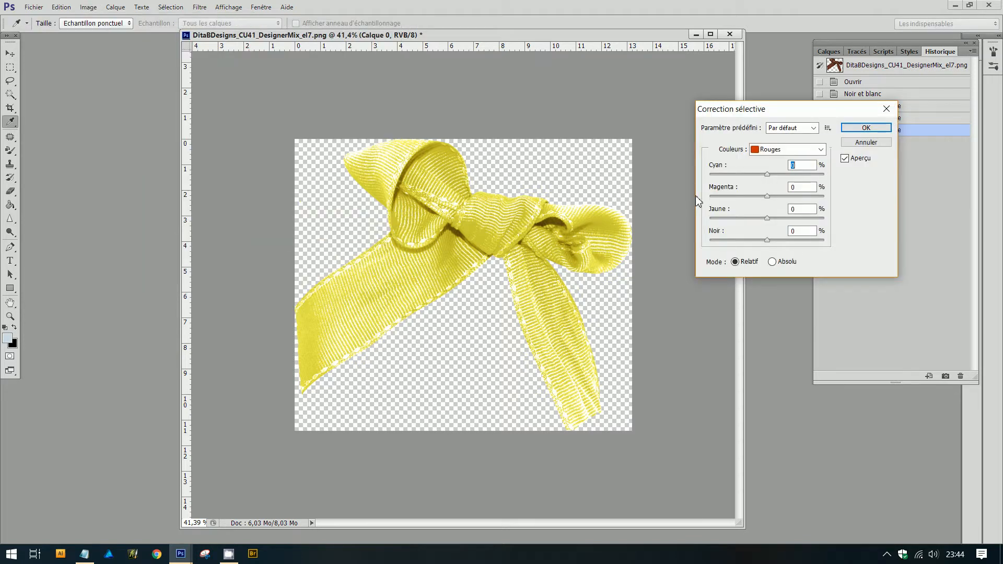
click(821, 152)
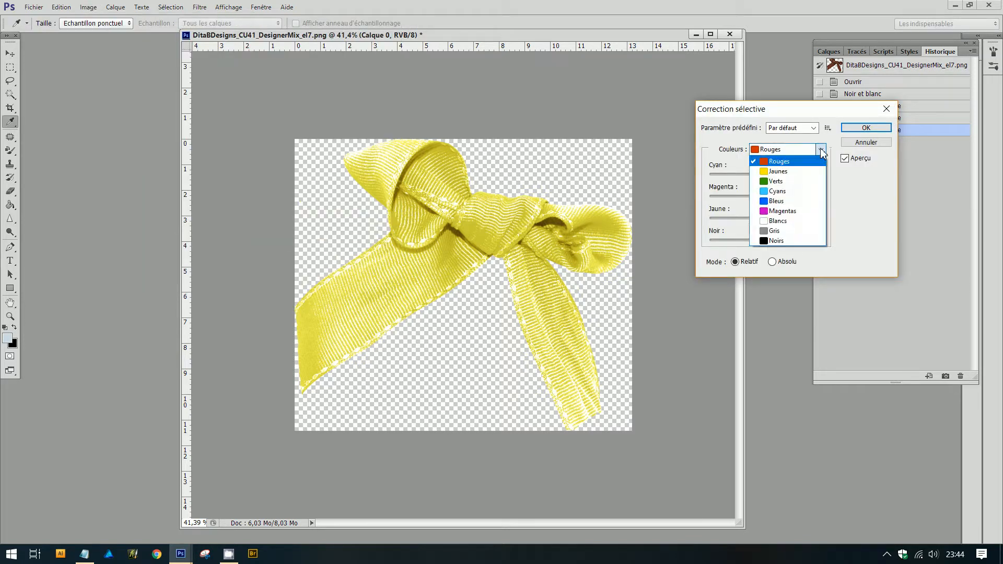
click(803, 224)
drag(768, 241, 721, 242)
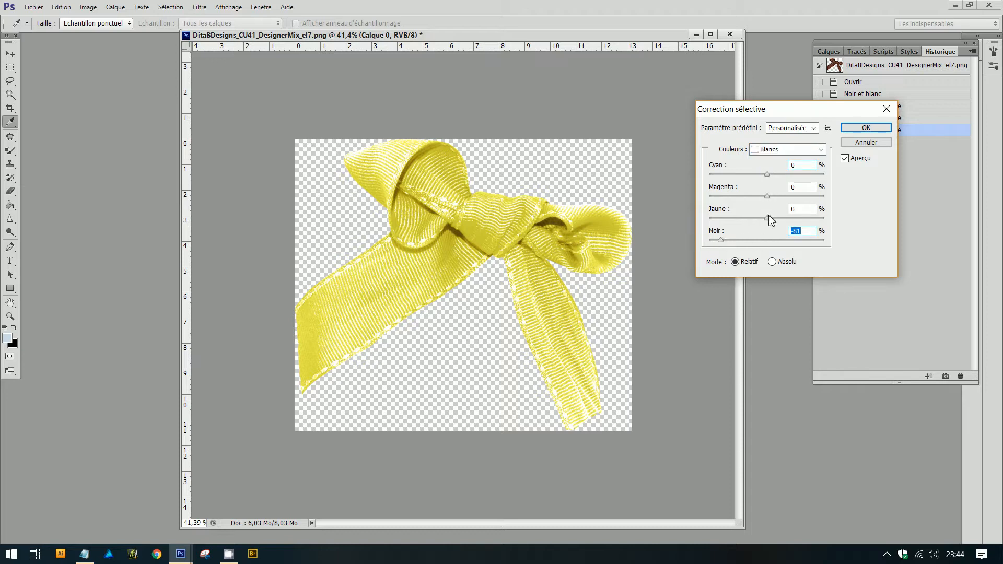
drag(768, 218, 692, 225)
click(868, 129)
key(v)
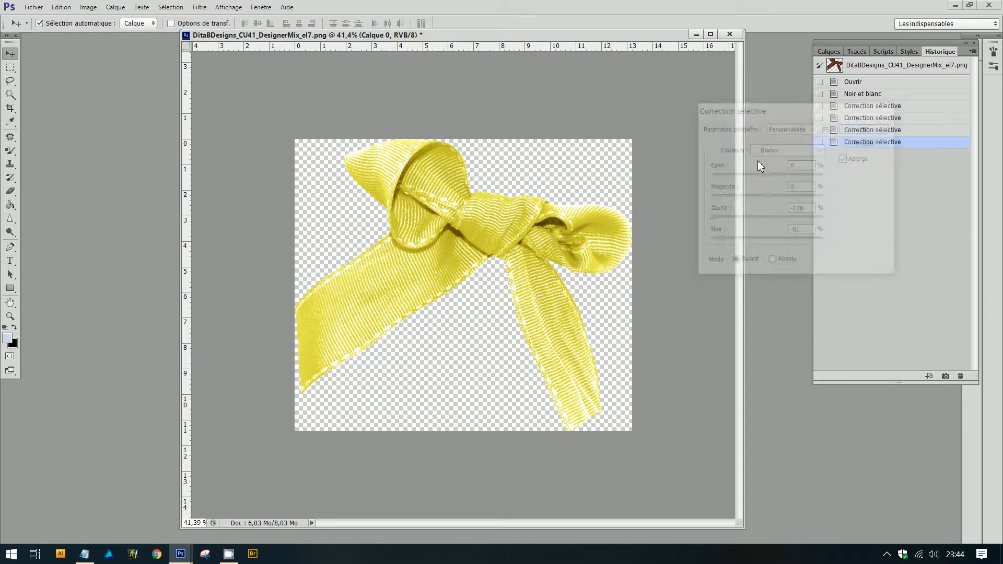
- Try the automatic tone correction (Tonalité automatique) on the yellow bow, and undo it
scroll(473, 304, up, 2)
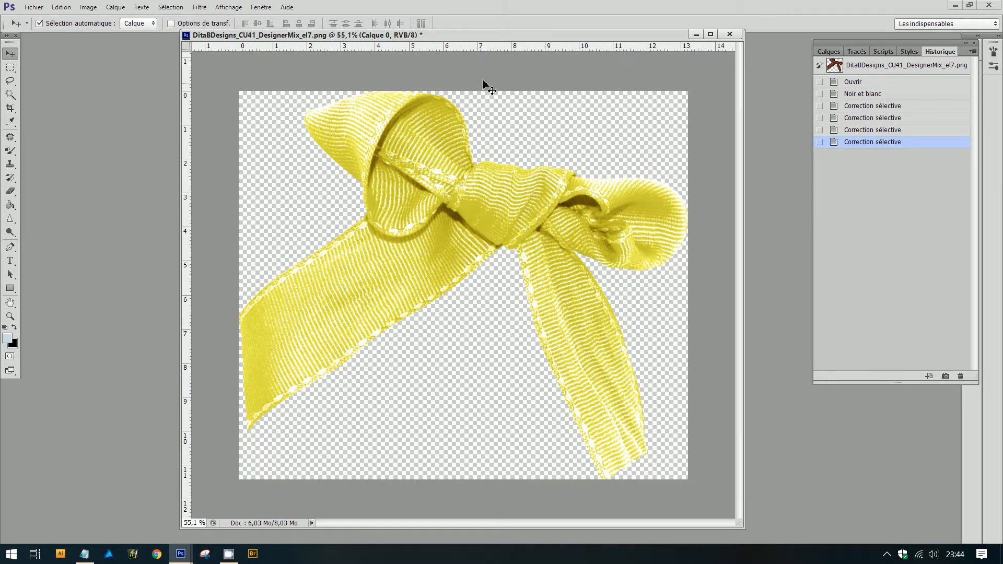
mouse_move(180, 554)
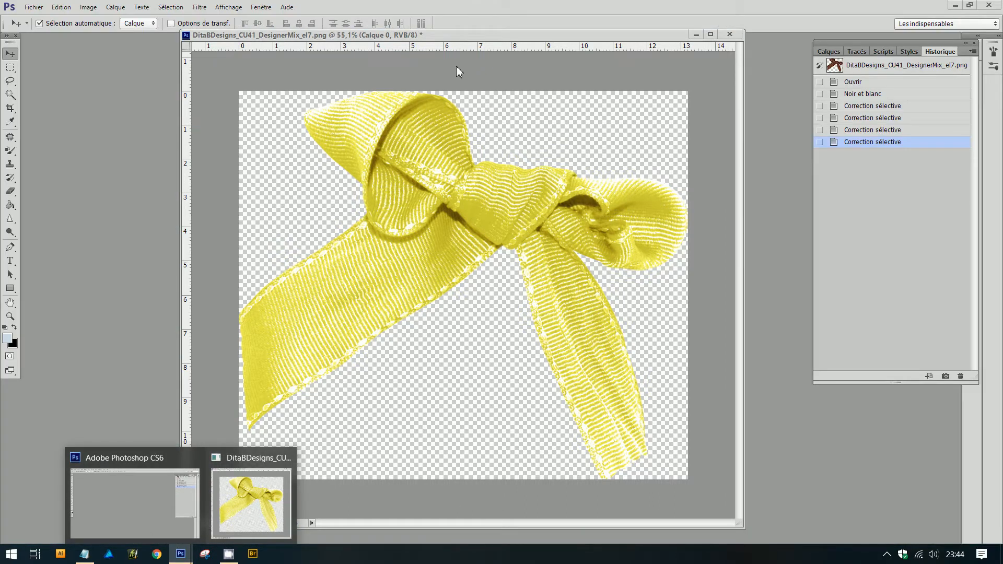
mouse_move(474, 37)
mouse_down()
mouse_move(380, 38)
mouse_move(471, 24)
mouse_up()
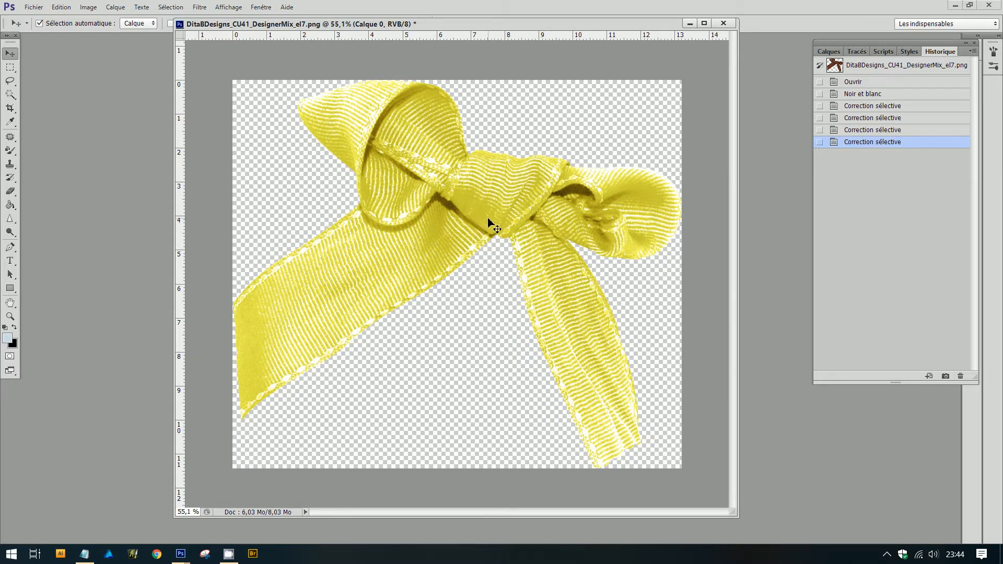
click(89, 7)
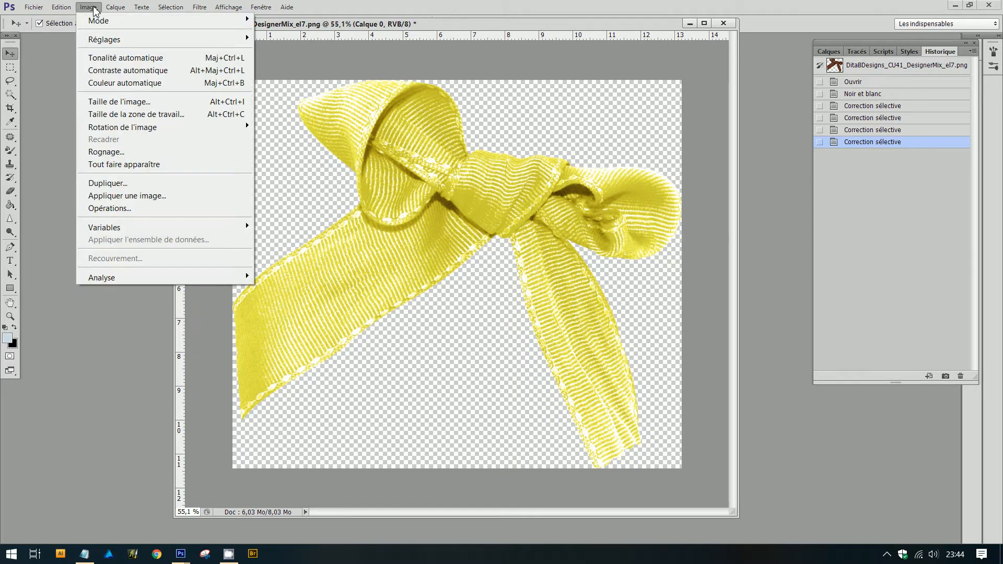
click(99, 58)
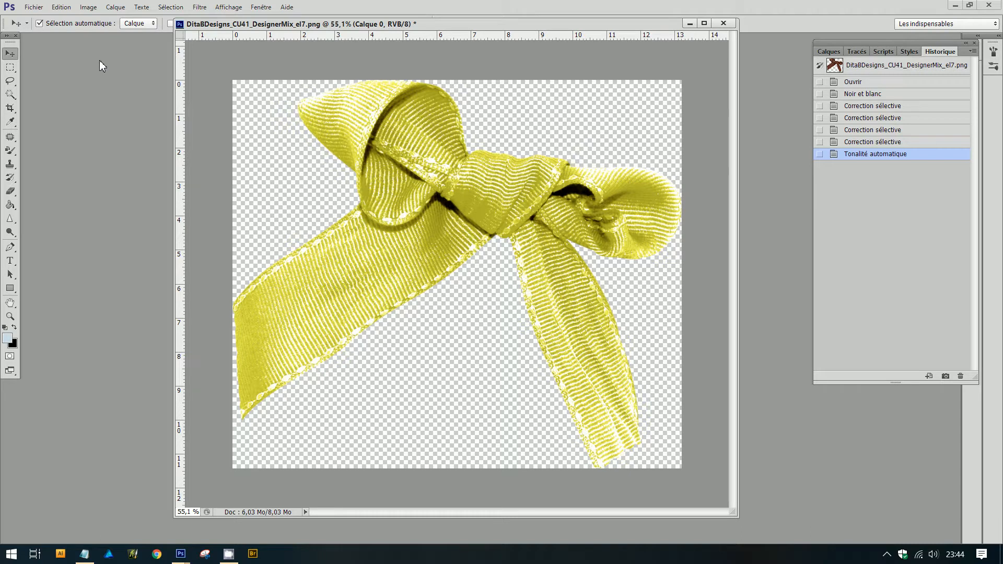
click(87, 11)
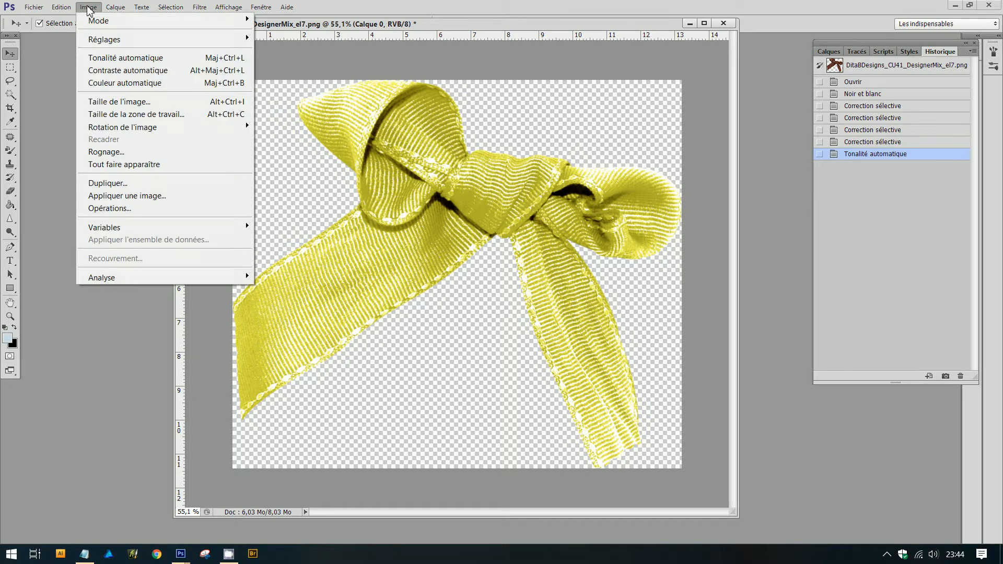
click(73, 21)
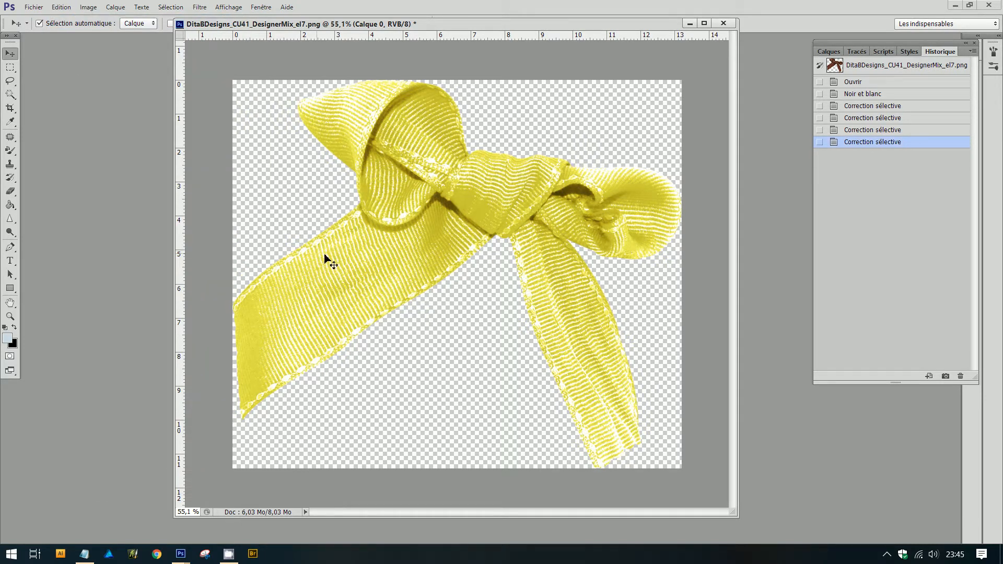
- Try the automatic tone, contrast and colour corrections (Tonalité, Contraste and Couleur automatique) in turn on the yellow bow
click(86, 8)
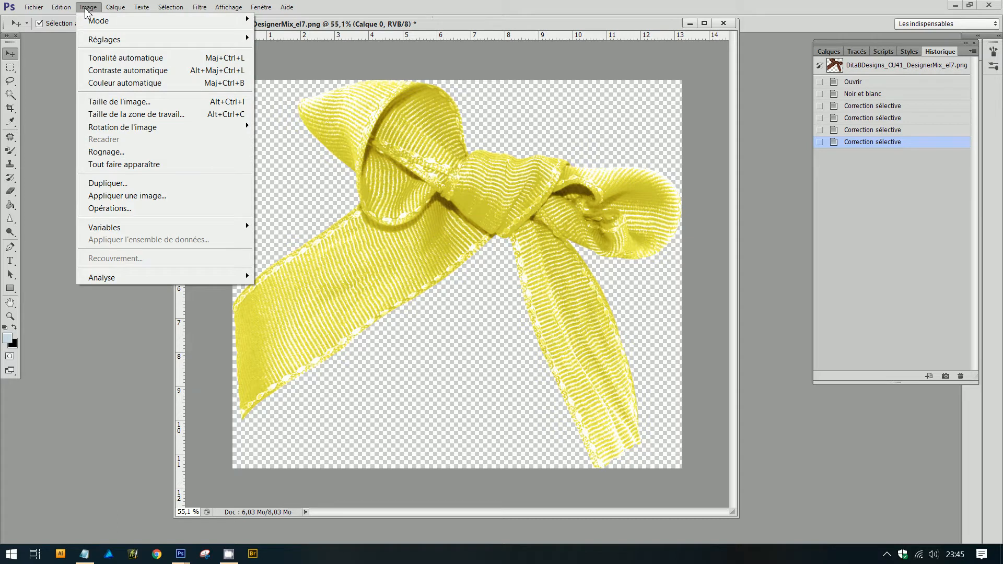
click(99, 62)
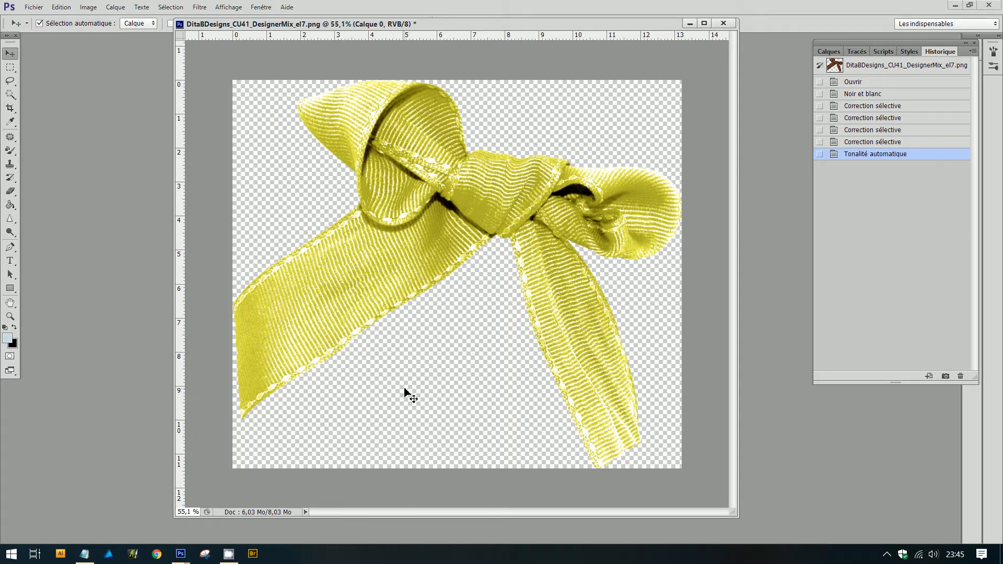
click(89, 7)
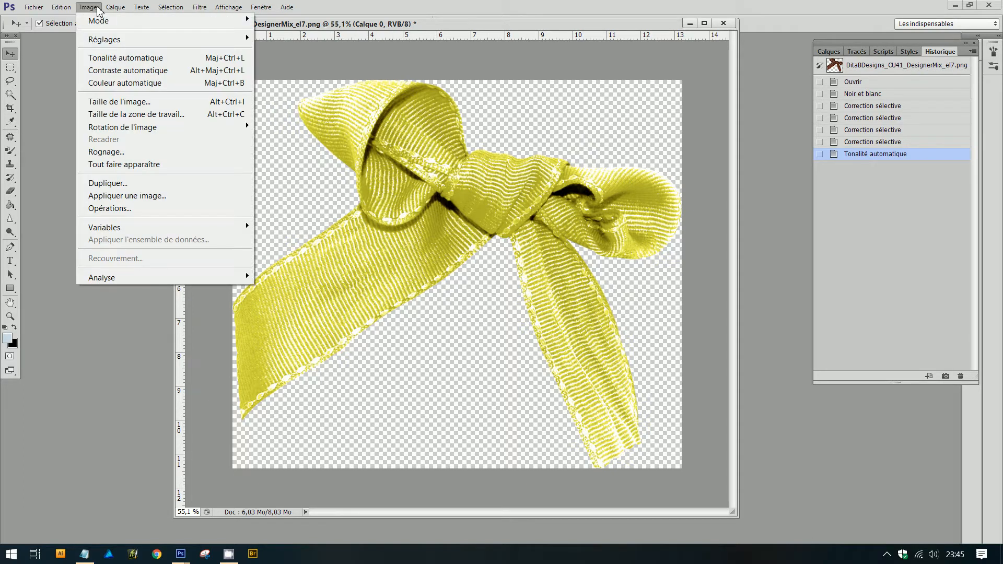
click(111, 70)
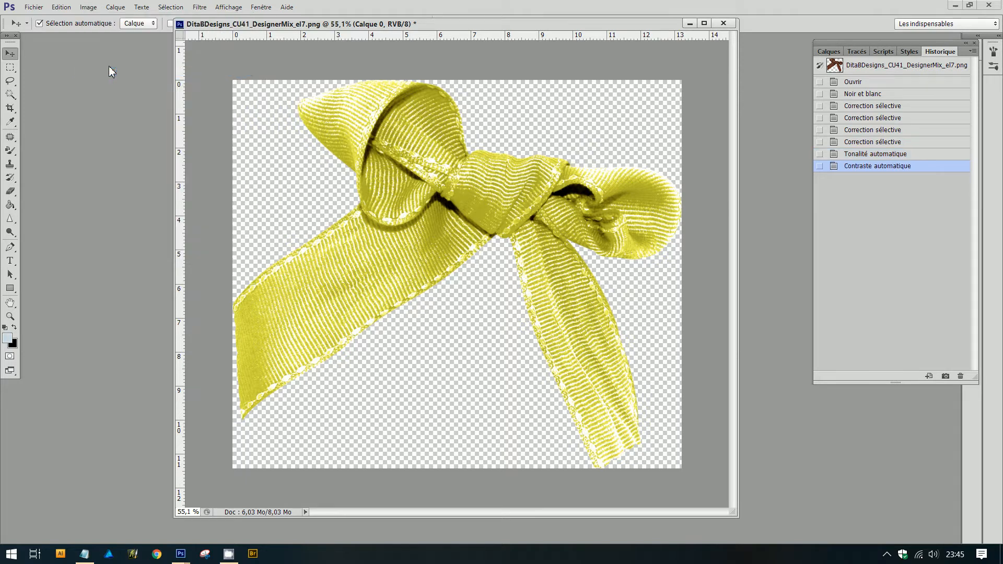
click(87, 7)
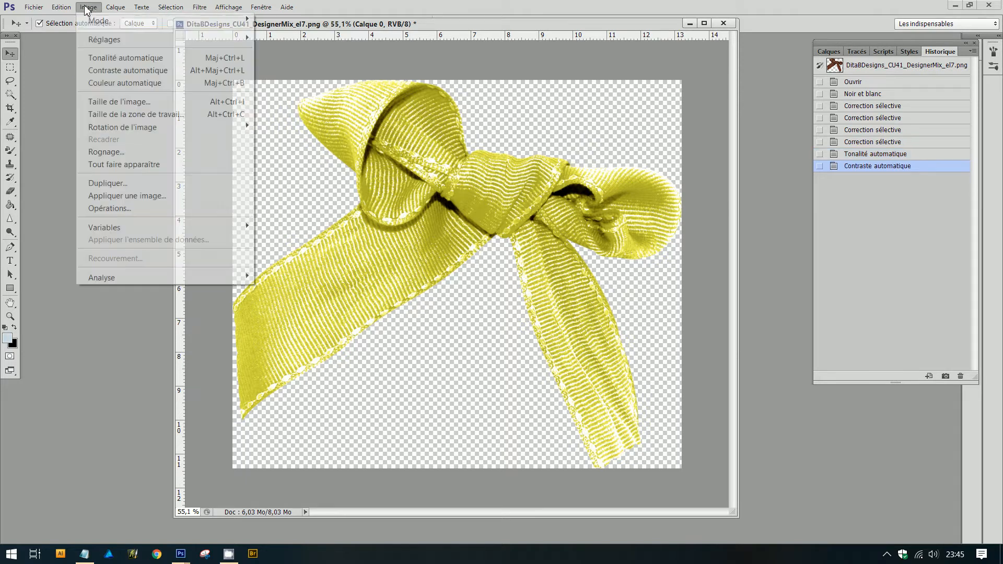
click(106, 84)
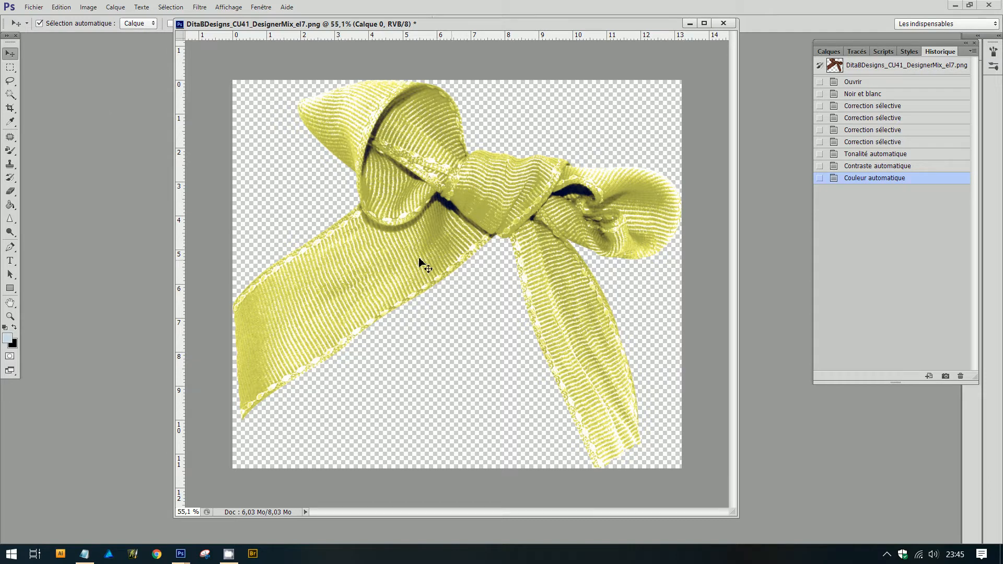
- Undo the automatic colour, contrast and tone corrections, back to the last Selective Color correction
click(62, 8)
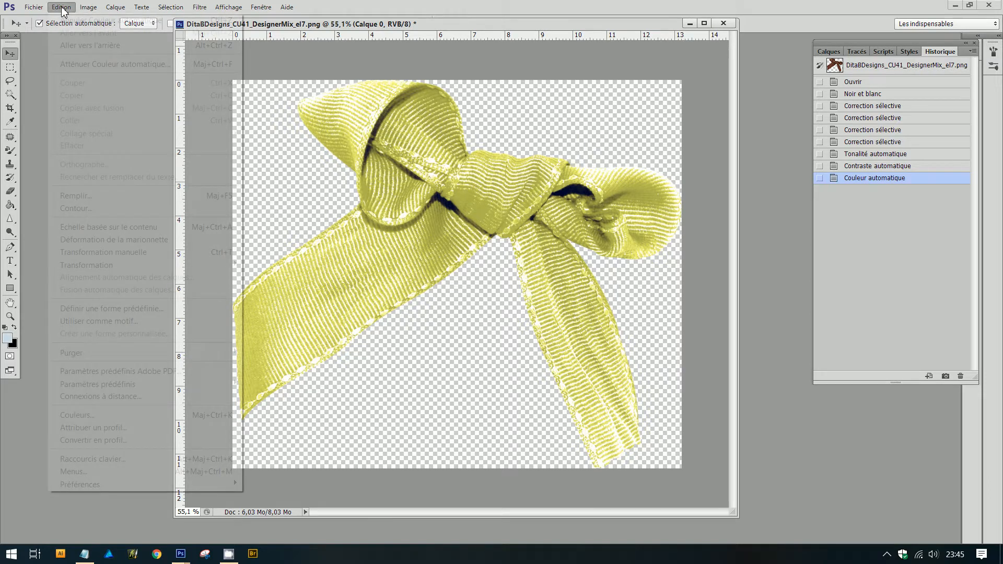
click(67, 21)
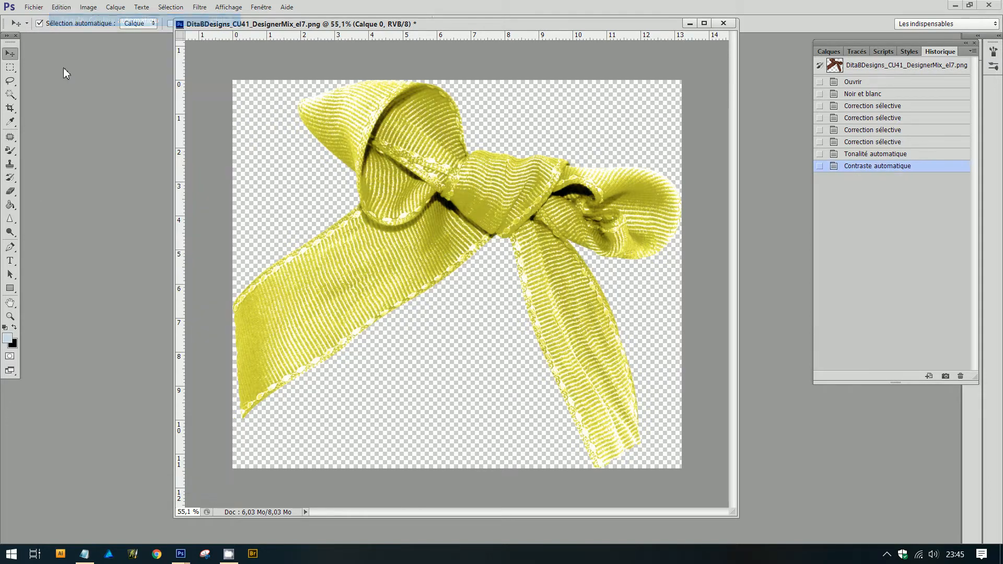
click(61, 7)
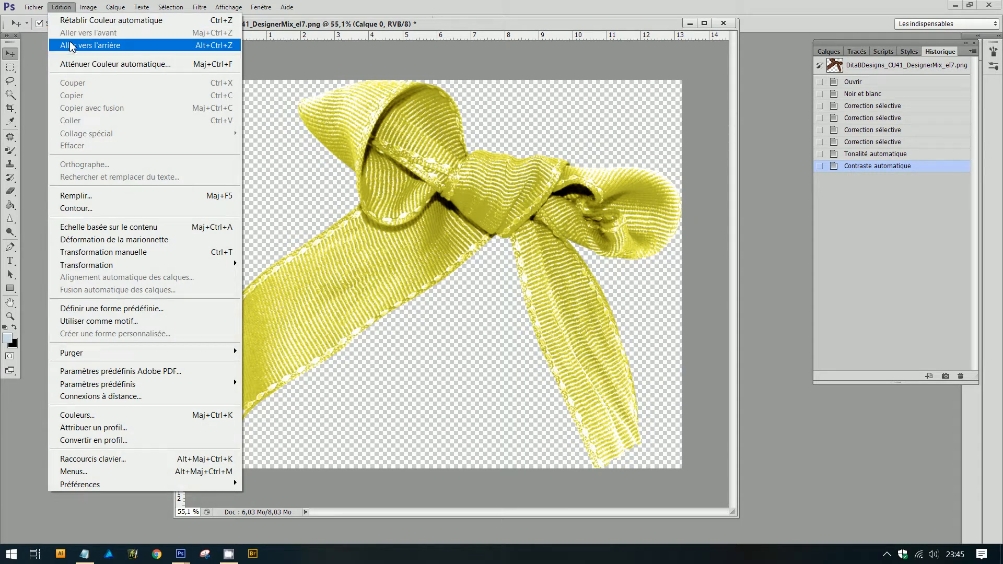
click(73, 45)
click(67, 12)
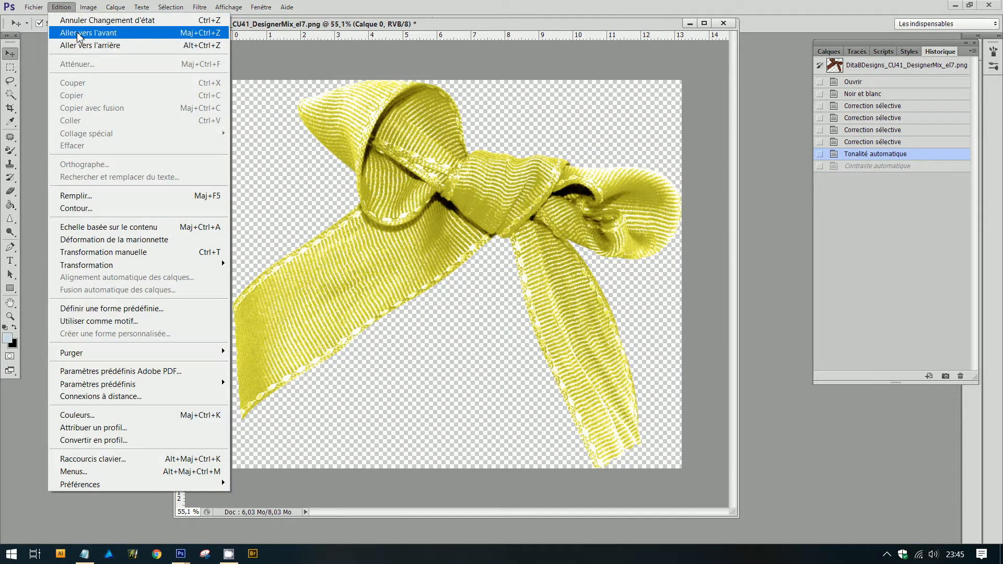
click(74, 46)
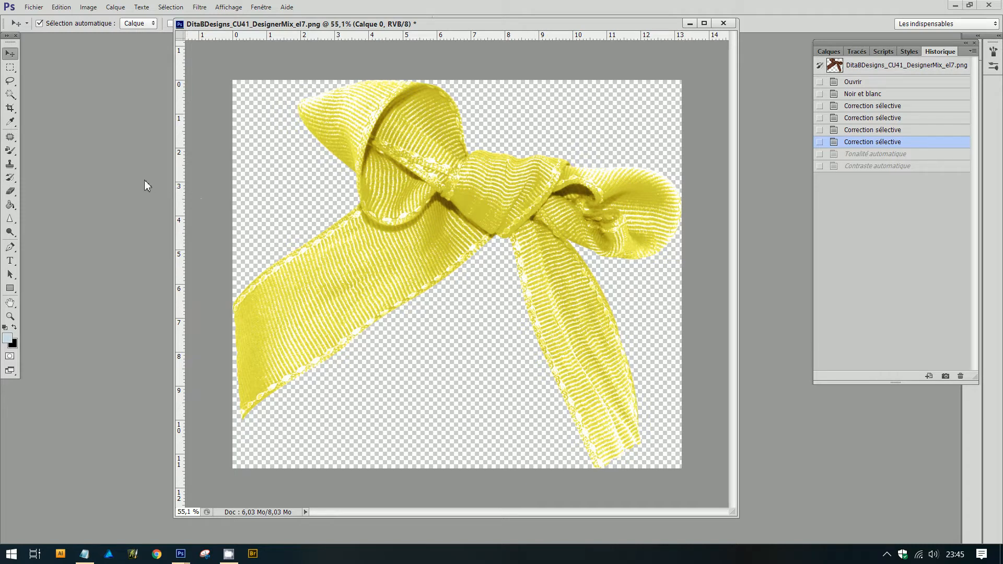
- Shift the bow's colour to golden yellow by setting the global hue to -15 in a Hue/Saturation adjustment (Teinte/Saturation)
click(88, 7)
mouse_move(103, 42)
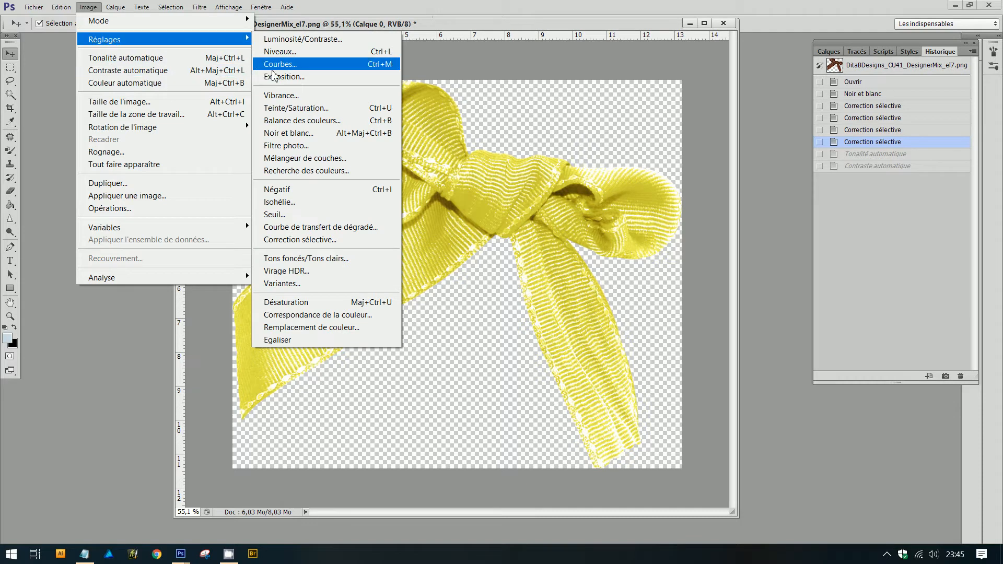
click(290, 111)
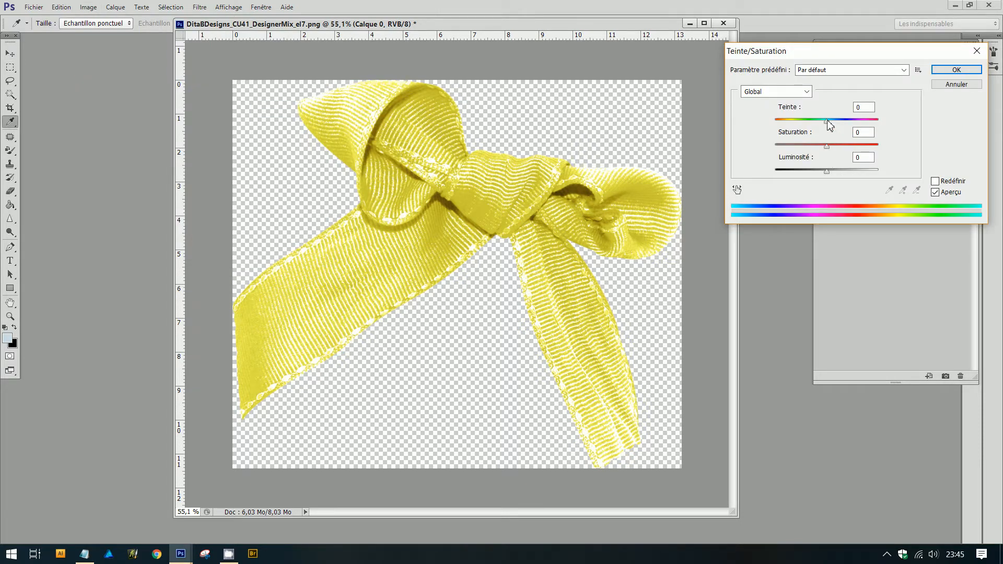
drag(828, 121, 799, 128)
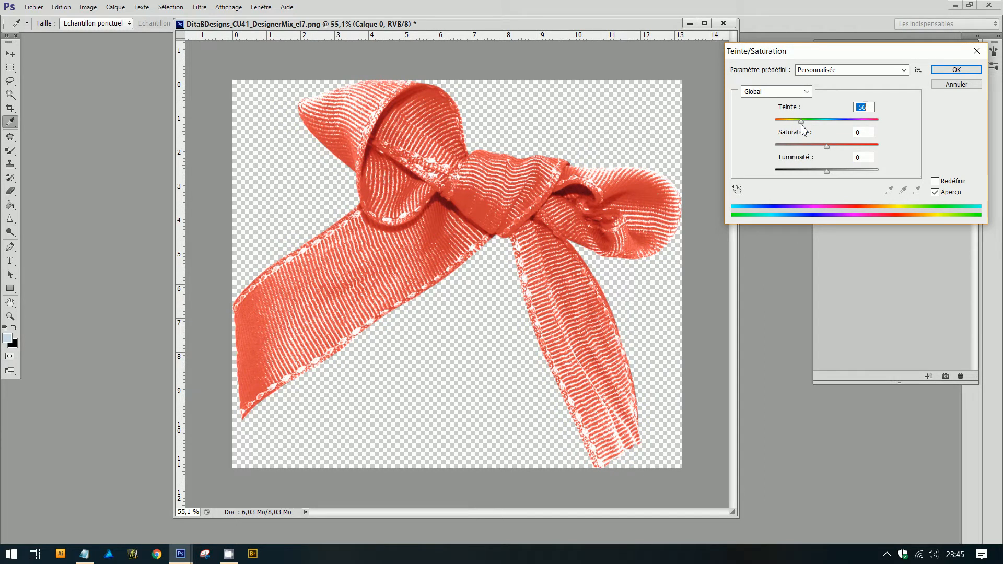
mouse_move(803, 130)
mouse_down()
mouse_move(783, 130)
mouse_move(893, 128)
mouse_move(785, 136)
mouse_move(821, 137)
mouse_up()
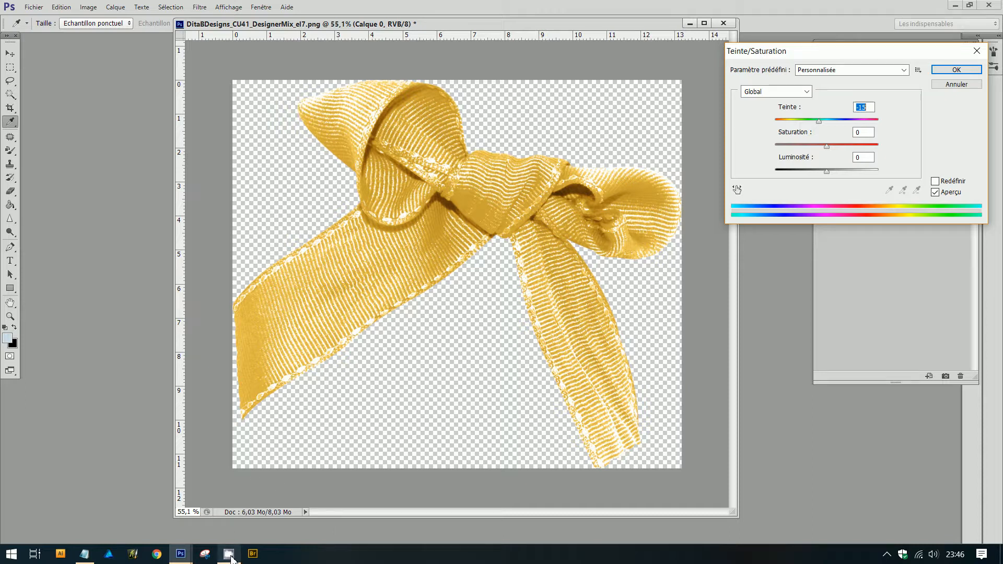
mouse_move(230, 554)
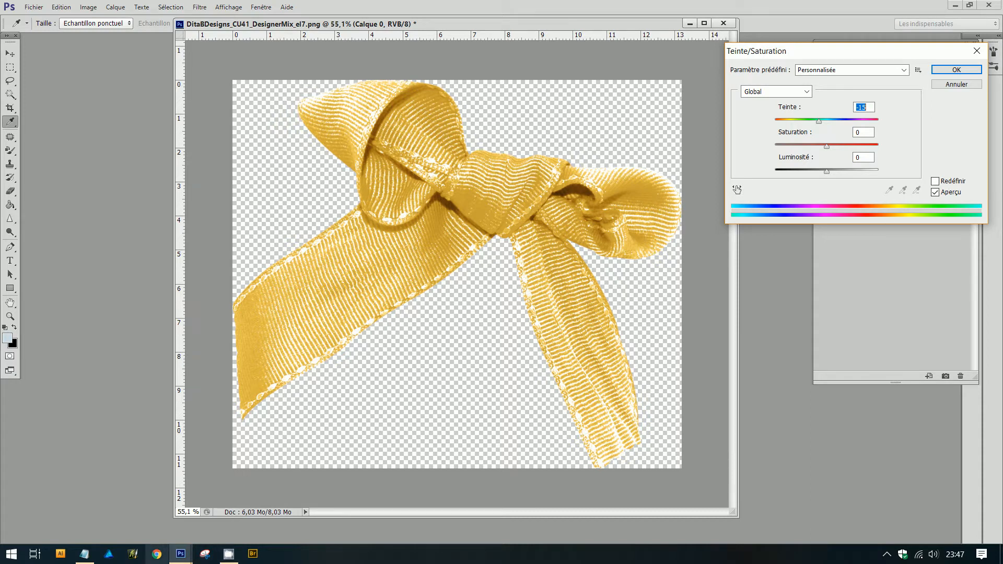
mouse_move(181, 555)
click(886, 557)
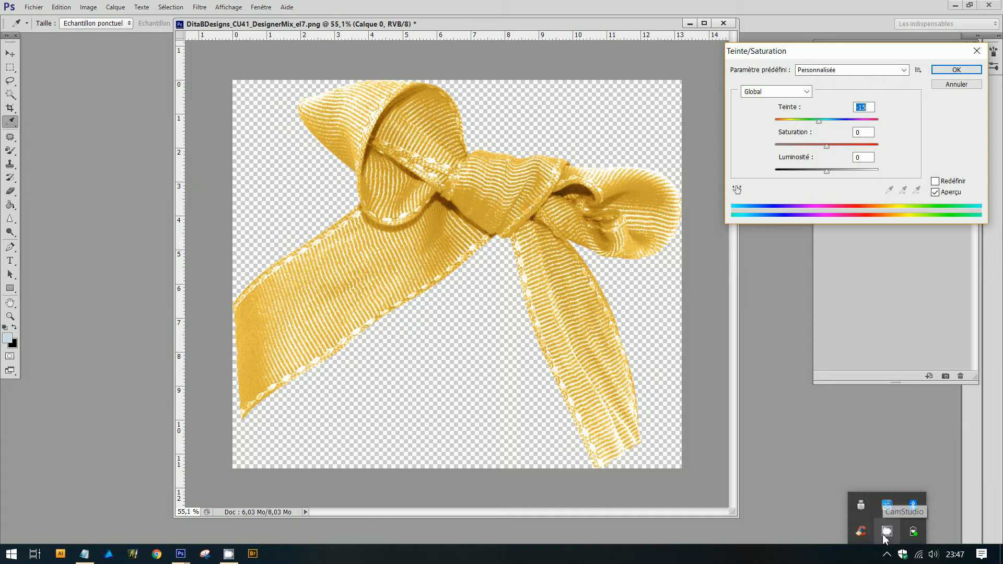
right_click(886, 533)
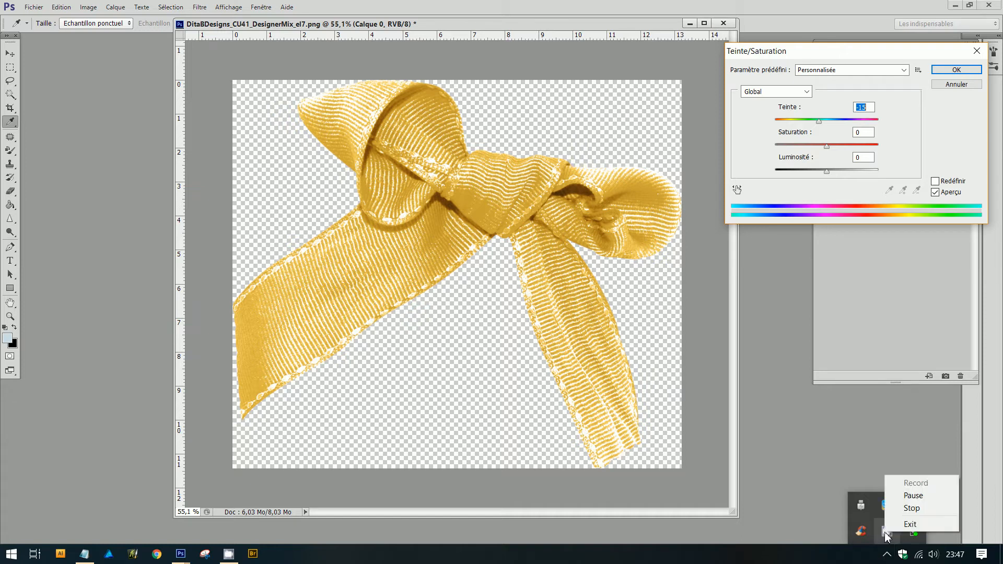
click(905, 507)
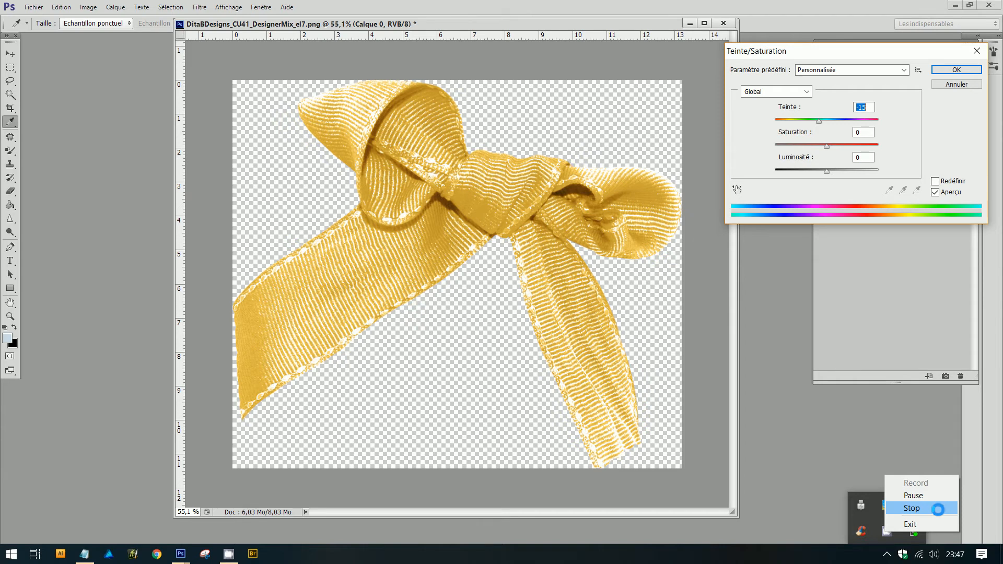
click(932, 524)
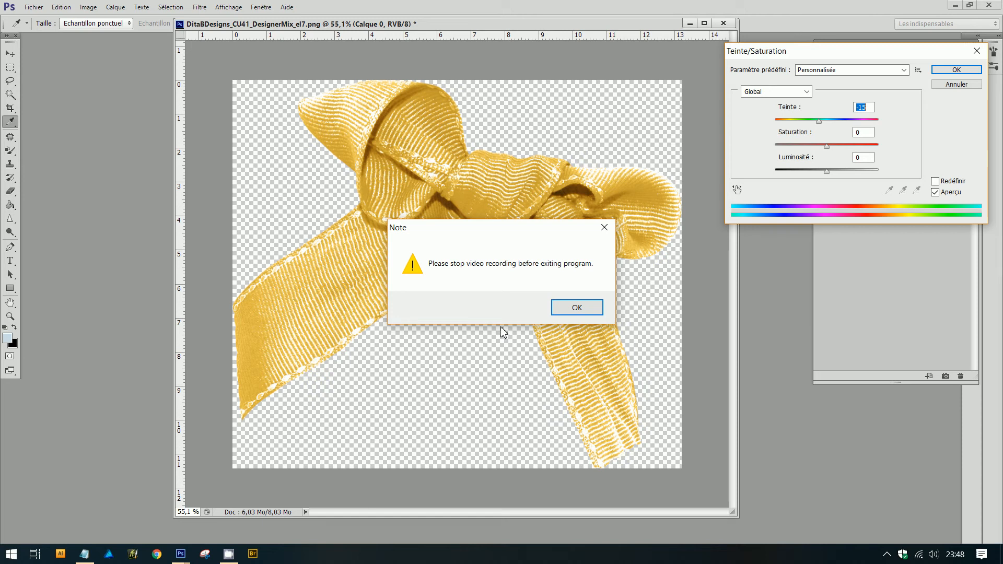
click(577, 307)
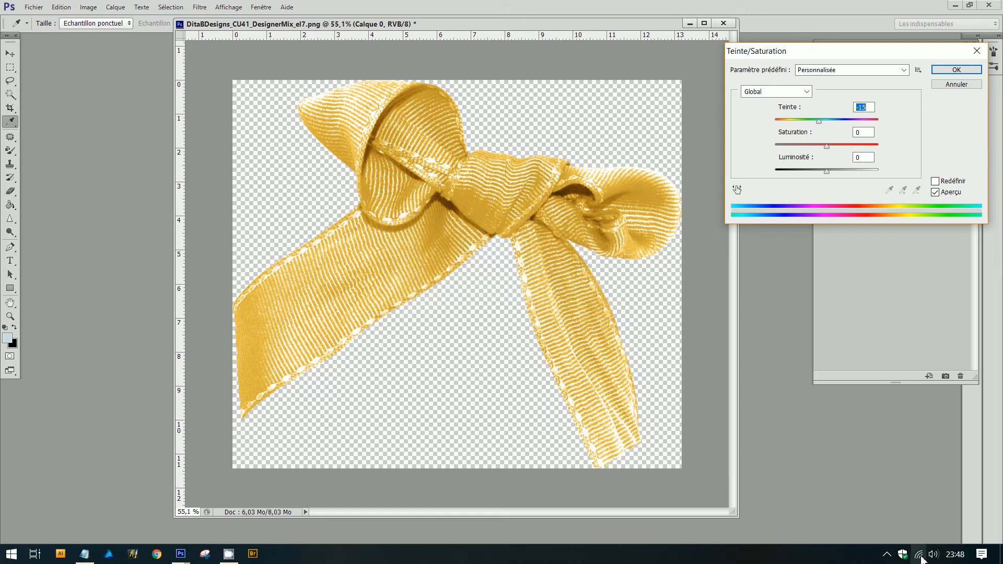
click(888, 552)
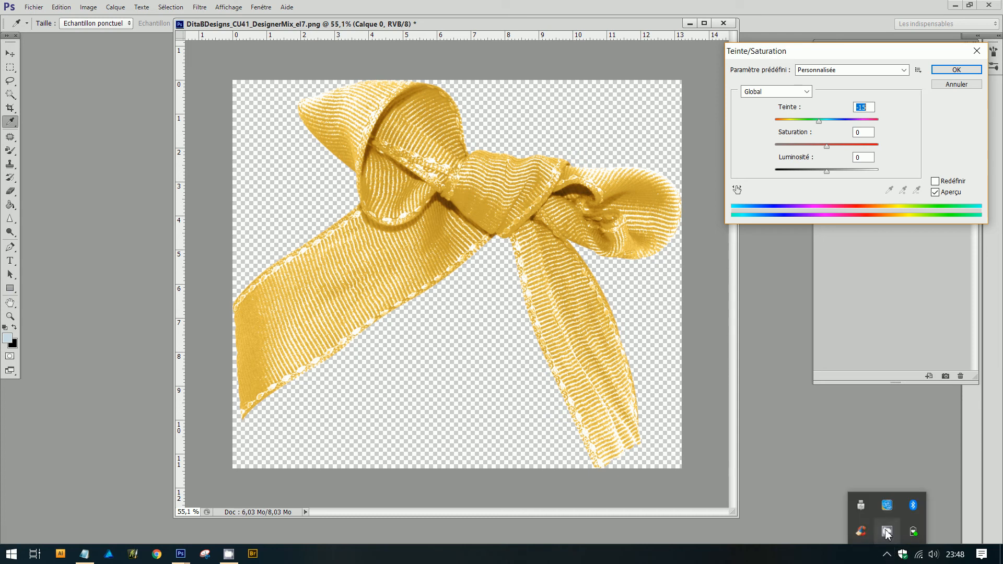
right_click(887, 531)
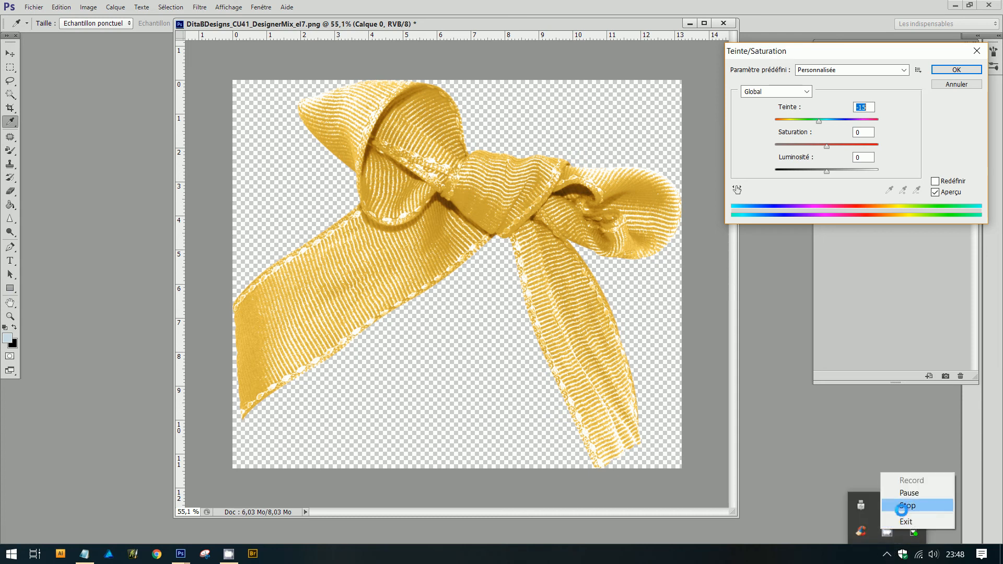